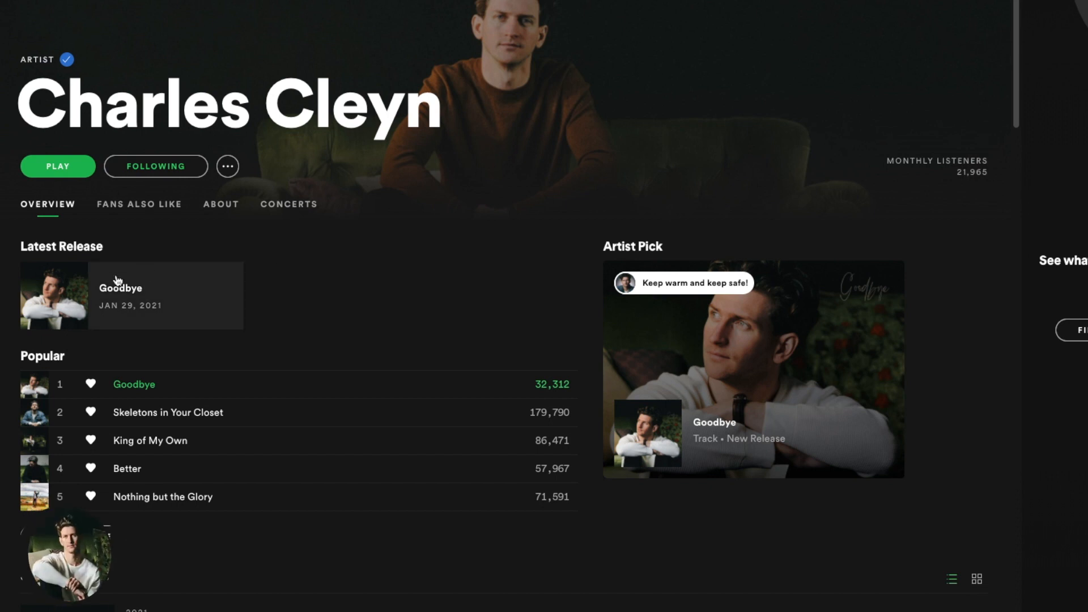
scroll(8, 290, "down", 3)
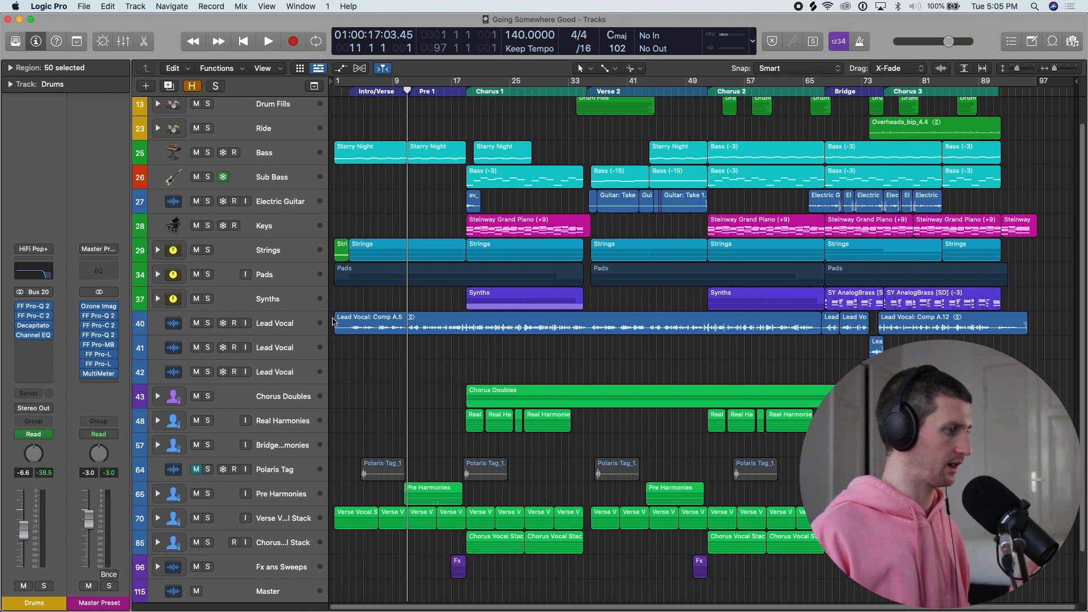
Step: Loop the Intro/Verse and Pre 1 sections from bar 1 to bar 19 and mute the Lead Vocal on track 40
scroll(333, 322, "down", 1)
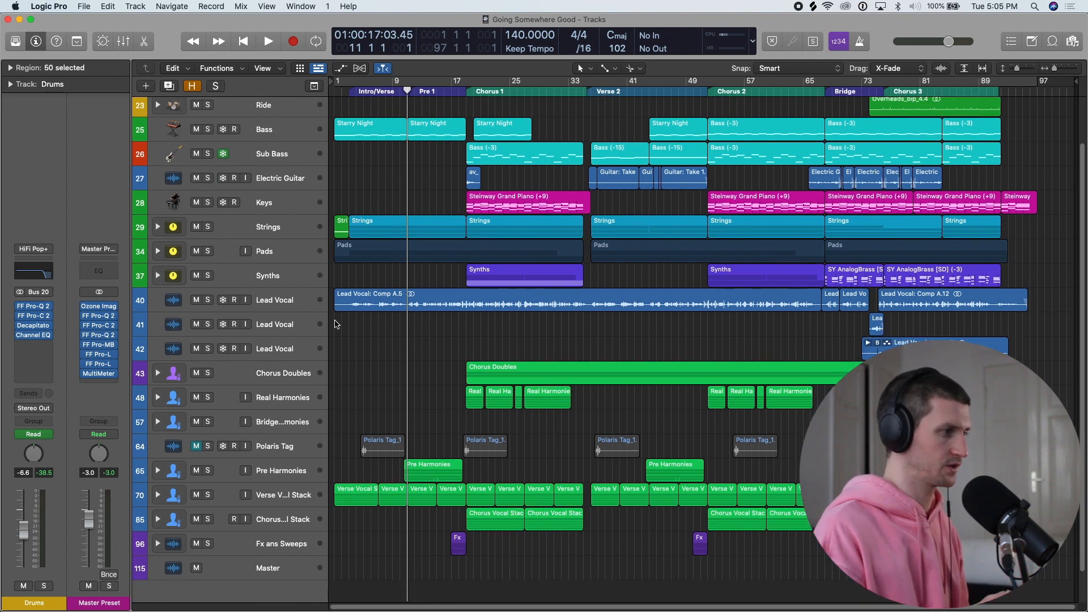
scroll(335, 324, "down", 1)
scroll(278, 263, "up", 1)
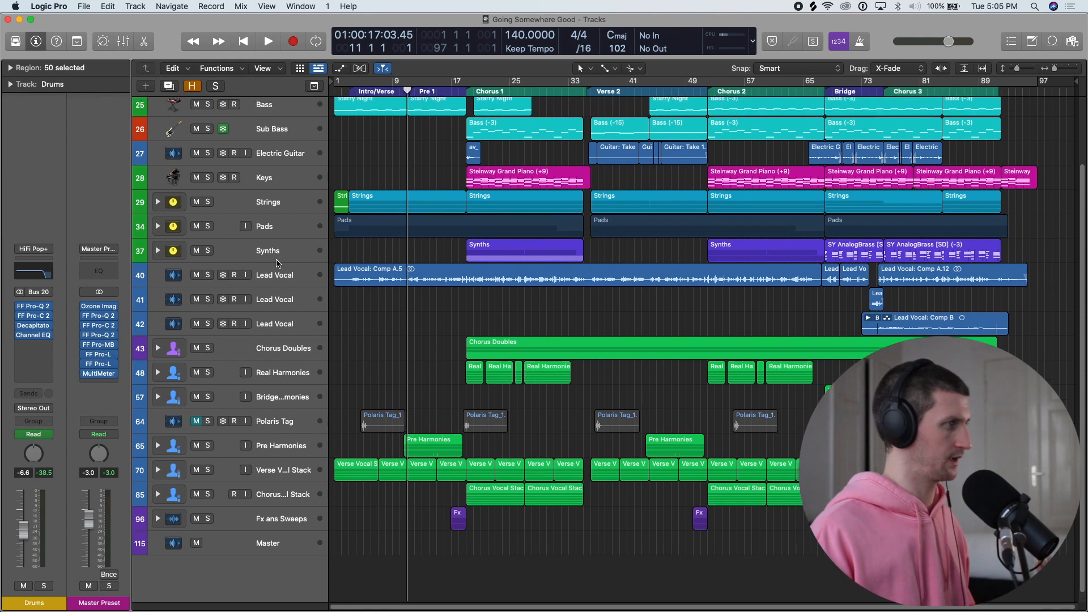
left_click_drag(469, 83, 334, 84)
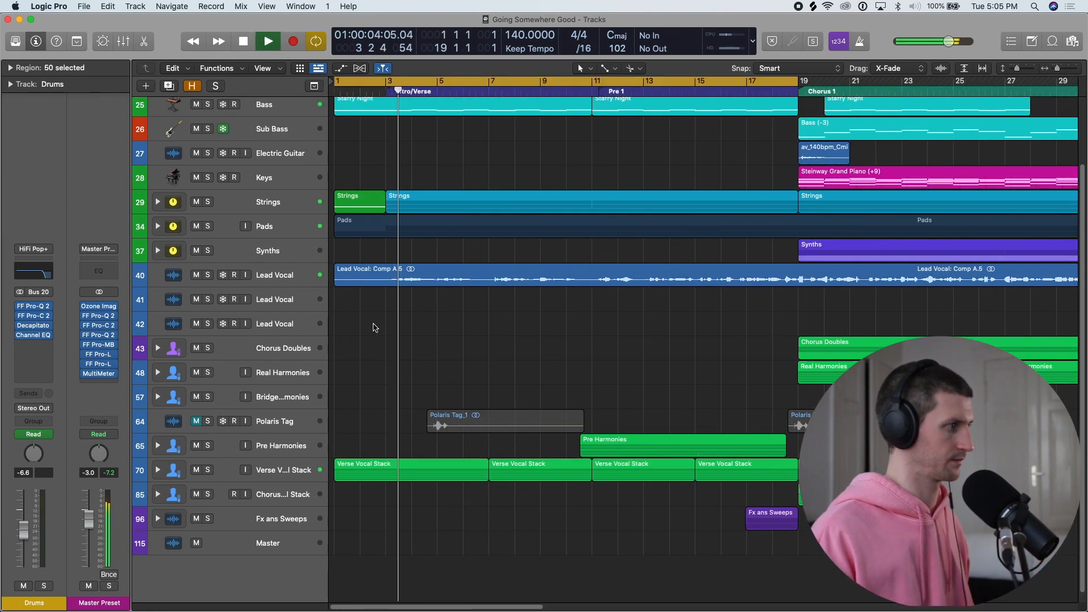
key("super+Left")
key("super+Left")
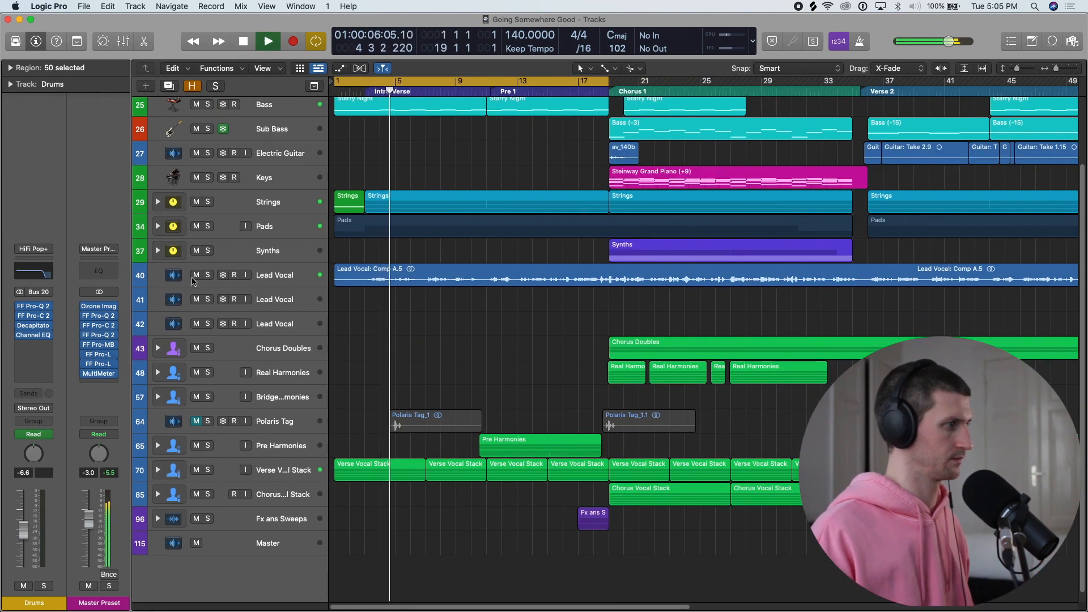
left_click(196, 275)
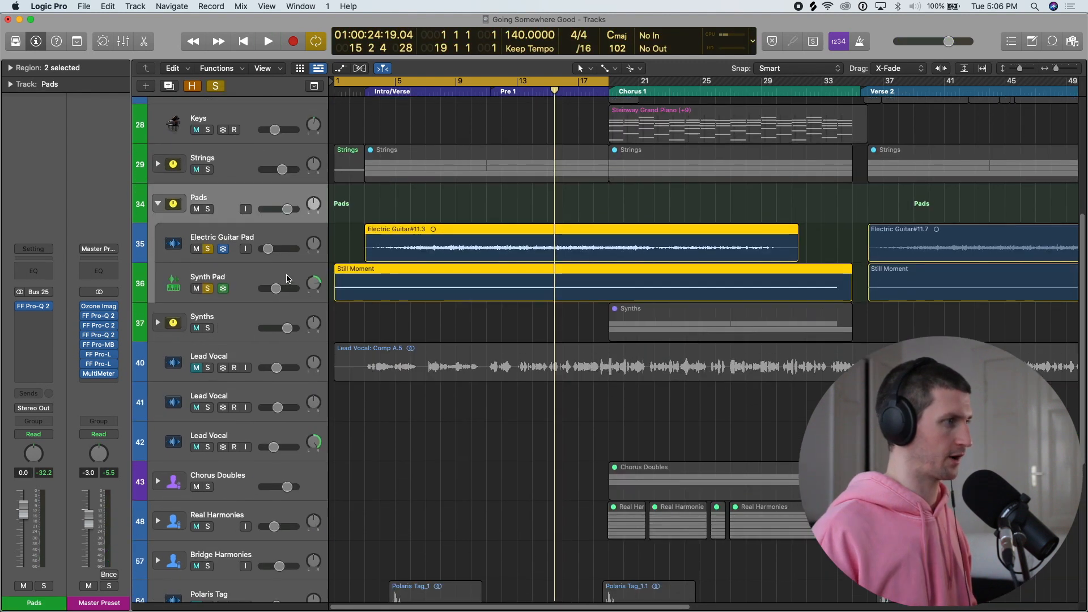
Step: Show the track automation and display the Band 3 Frequency curve on the Electric Guitar Pad track
key("z")
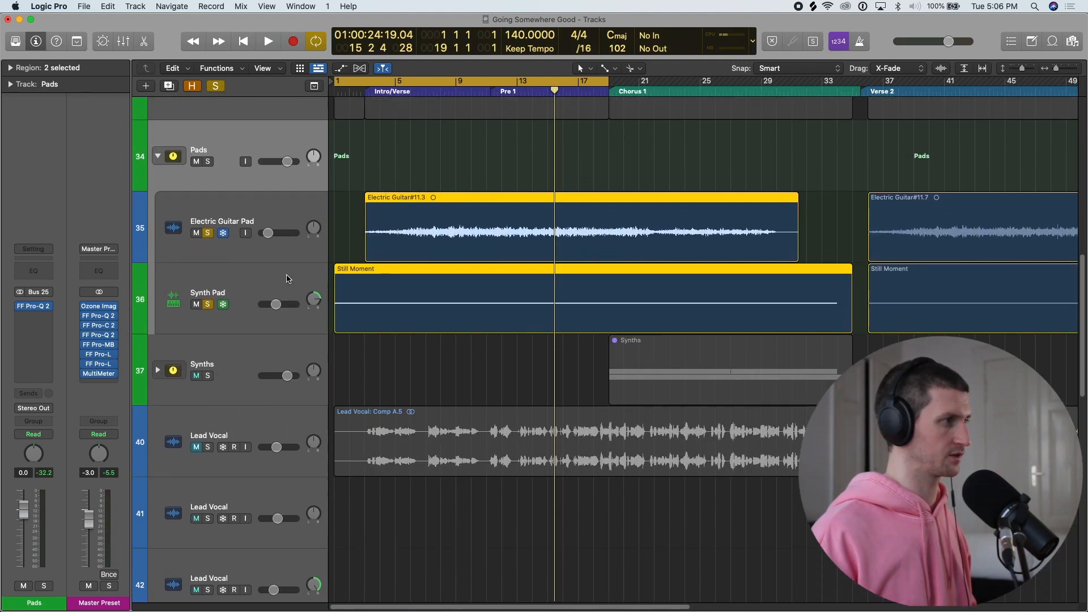
key("super+Right")
scroll(493, 219, "left", 6)
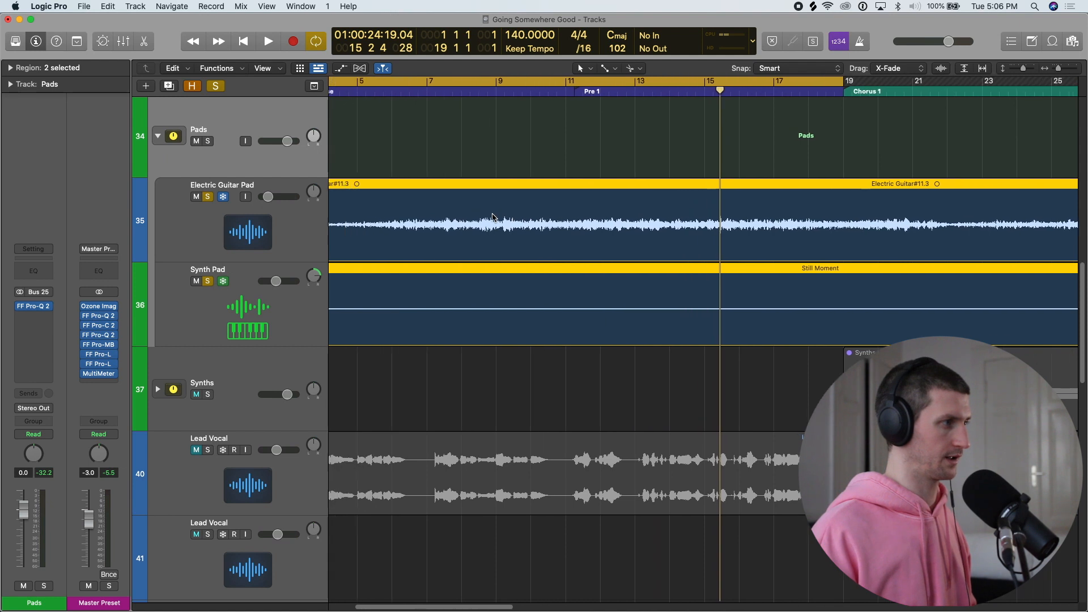
scroll(493, 218, "down", 1)
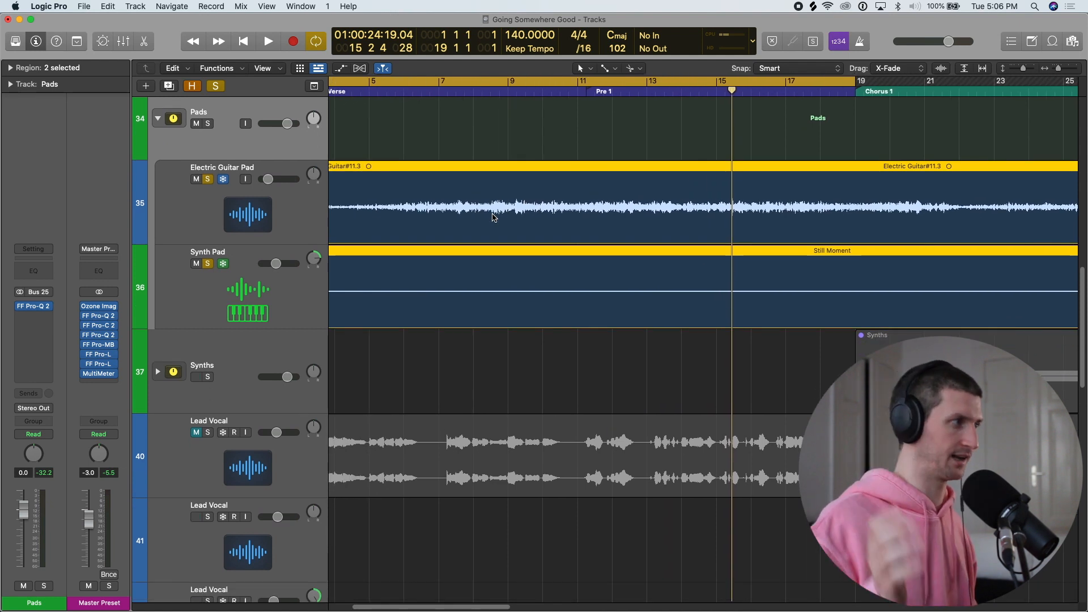
key("super+Left")
key("super+Left")
key("super+Left")
left_click(289, 214)
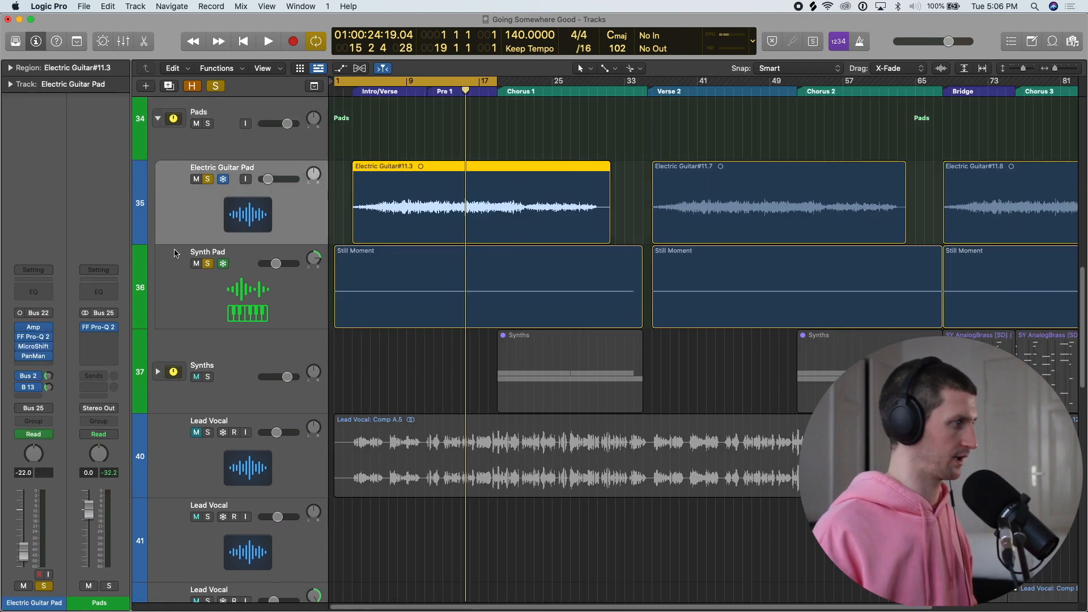
key("a")
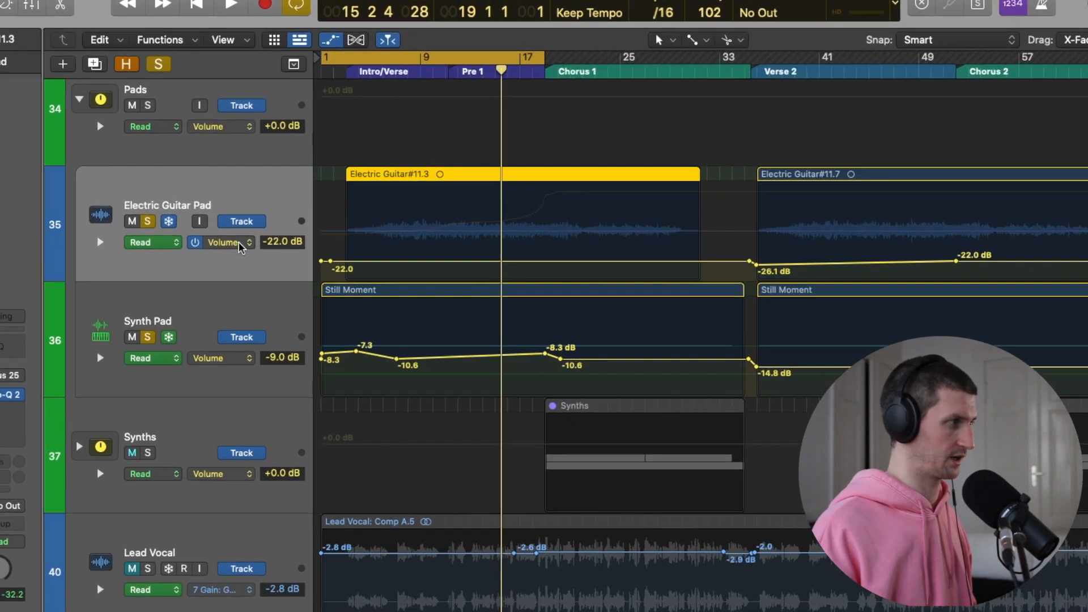
left_click(272, 219)
left_click(277, 223)
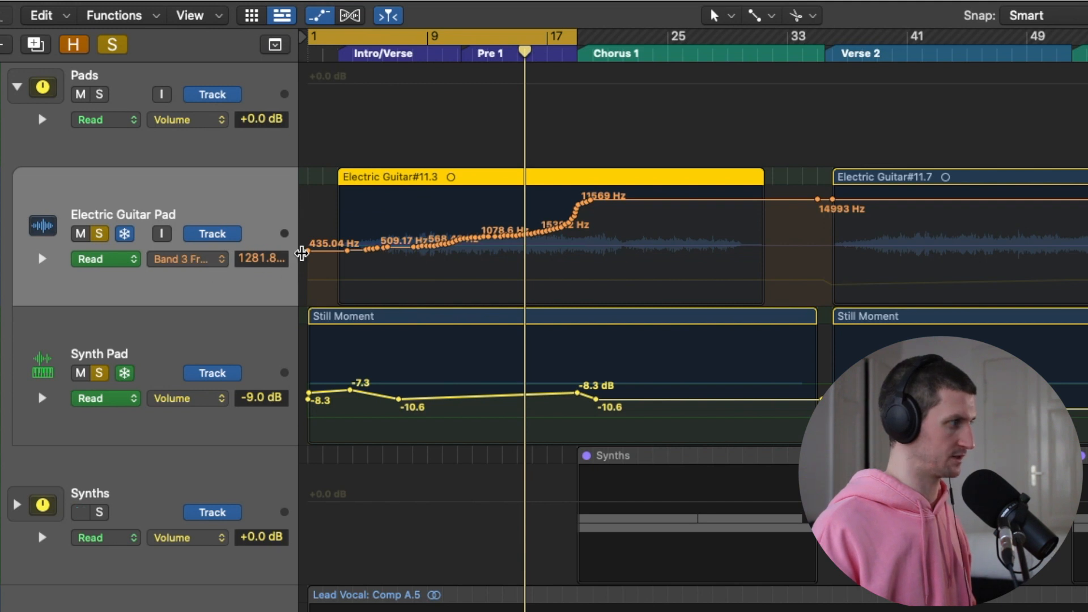
Step: Show the Electric Guitar Pad's Pro-Q 2 equalizer and play from bar 11 into Chorus 1 to watch the filter automation
key("v")
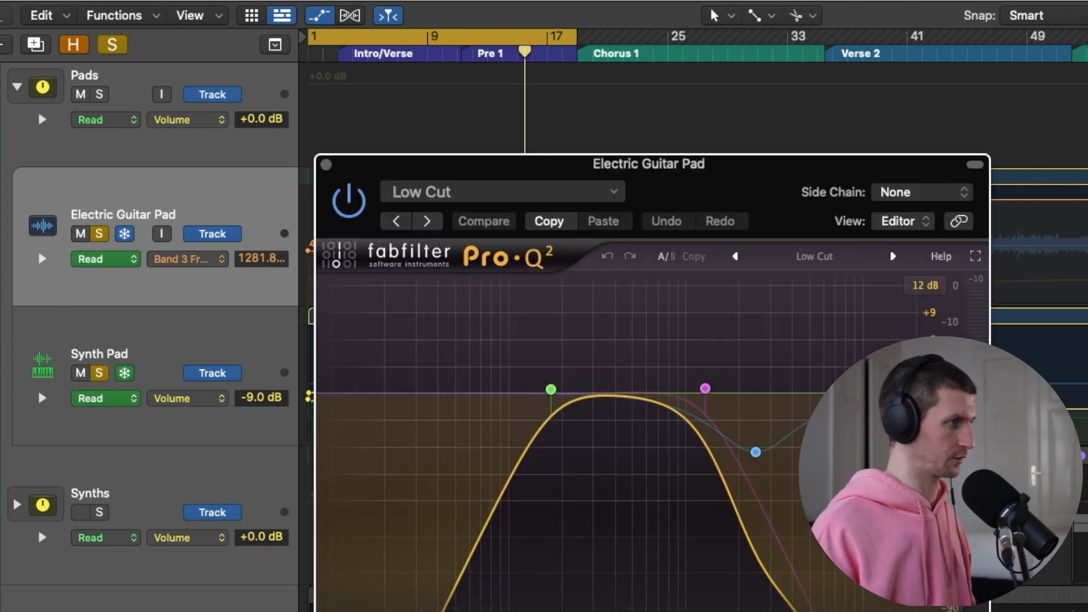
left_click_drag(756, 180, 585, 308)
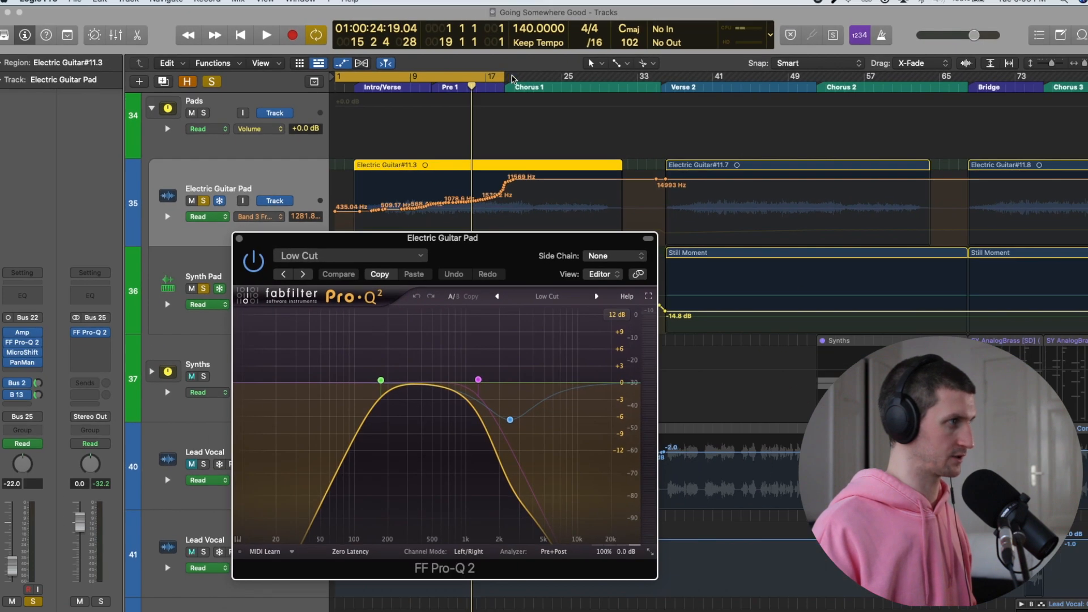
left_click(493, 76)
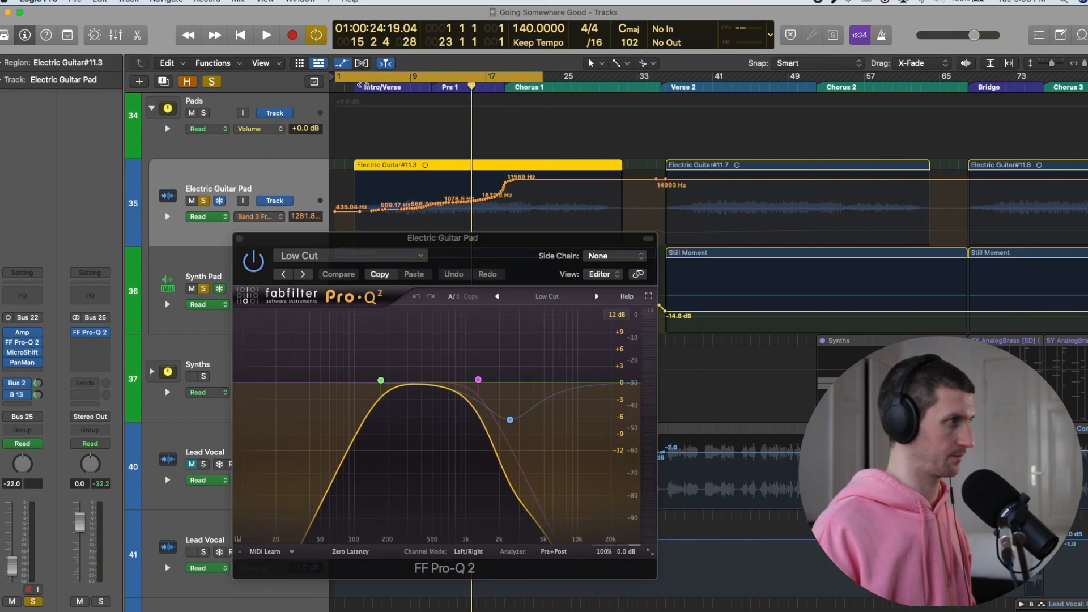
left_click(363, 80)
left_click(429, 78)
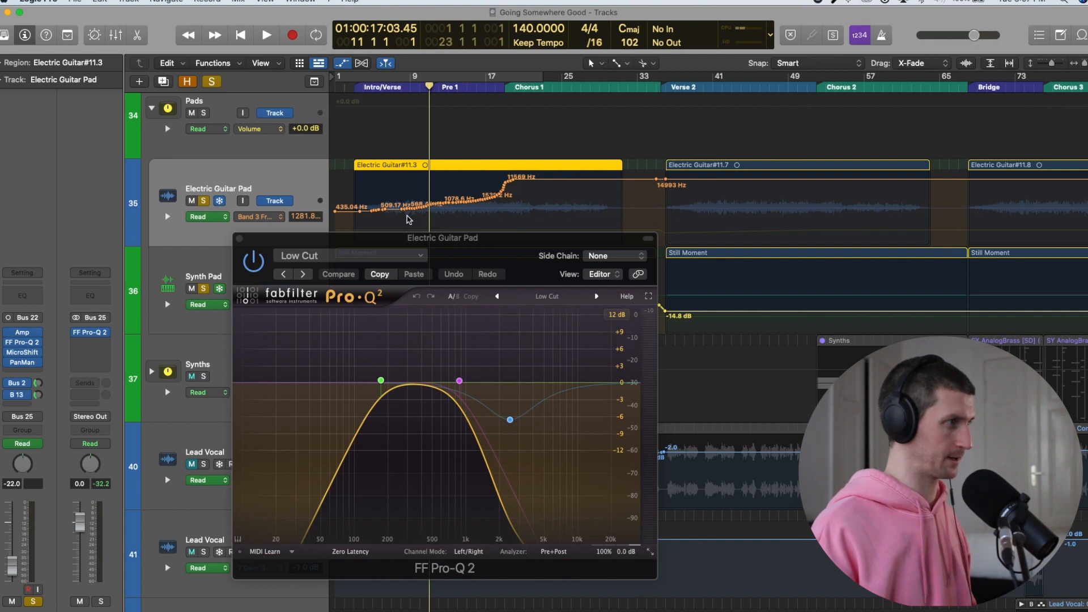
key("space")
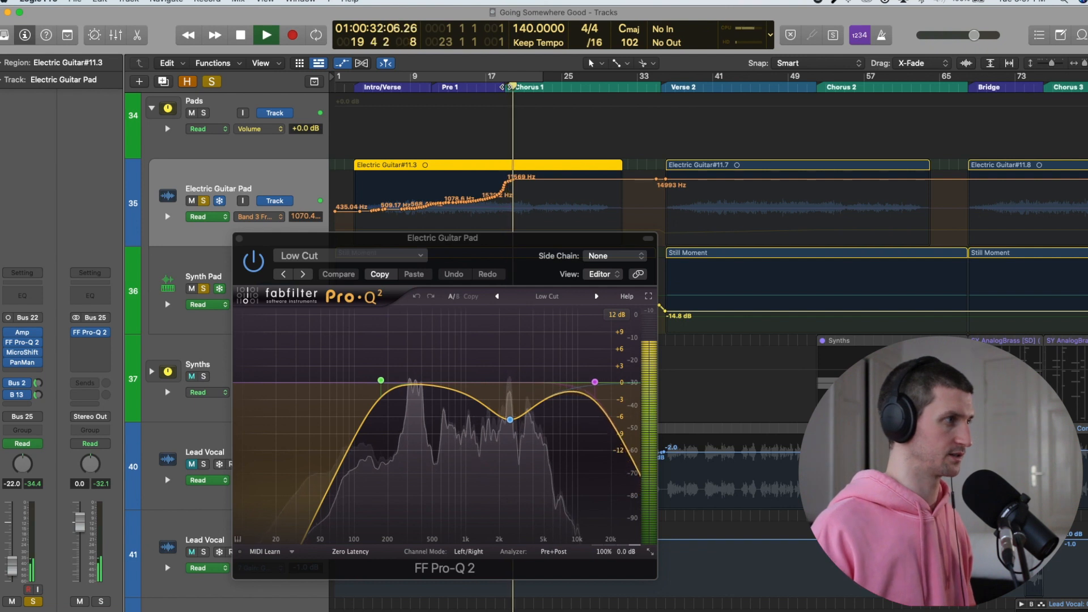
key("space")
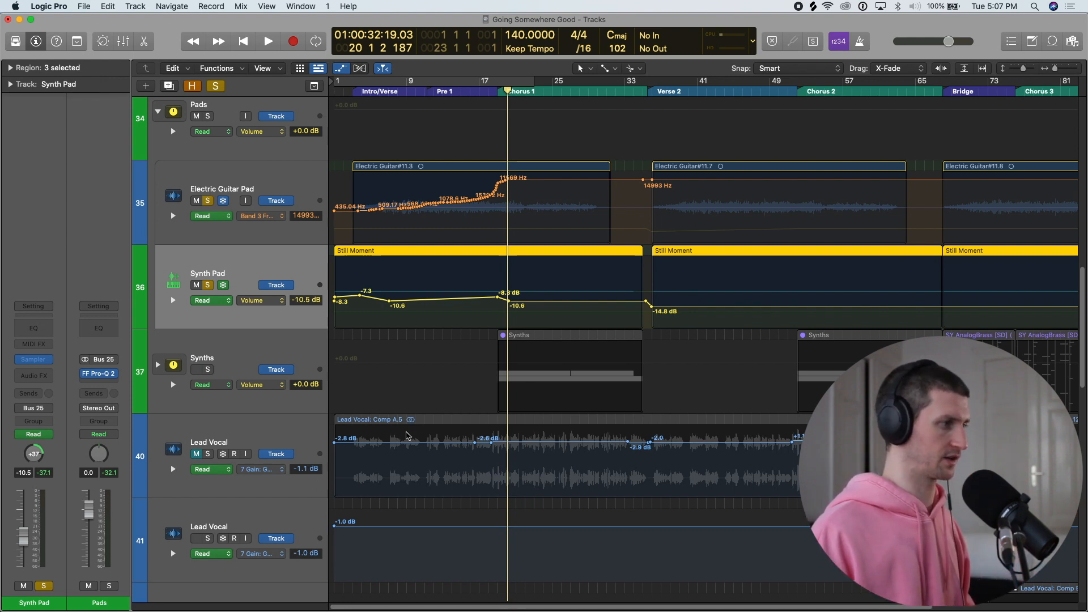
Step: Hide the track automation and select the Drums track stack at the start of the track list
scroll(397, 385, "down", 2)
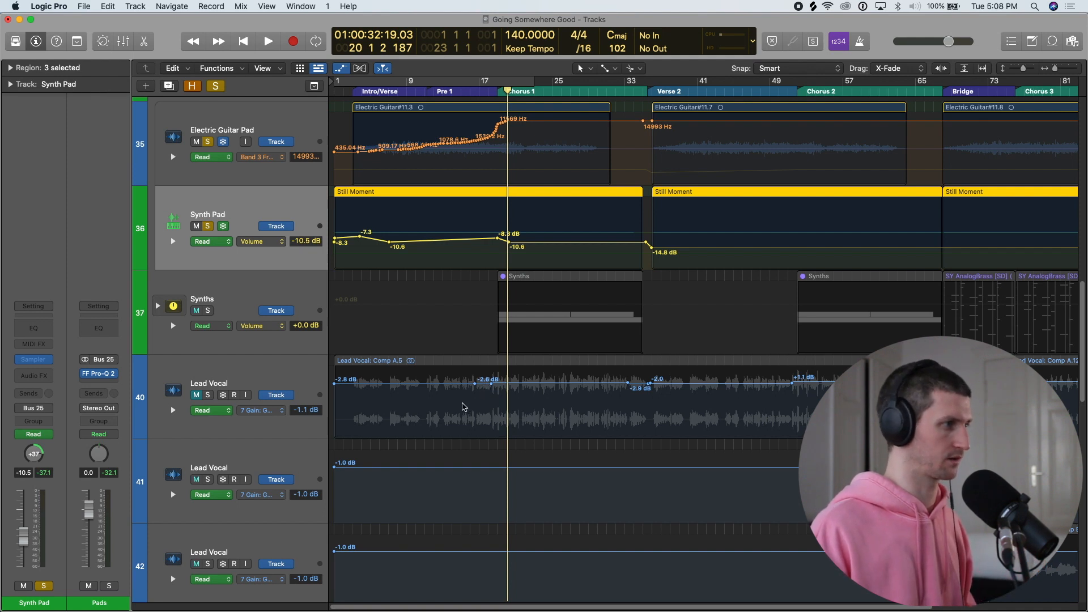
scroll(252, 205, "up", 4)
scroll(253, 205, "up", 20)
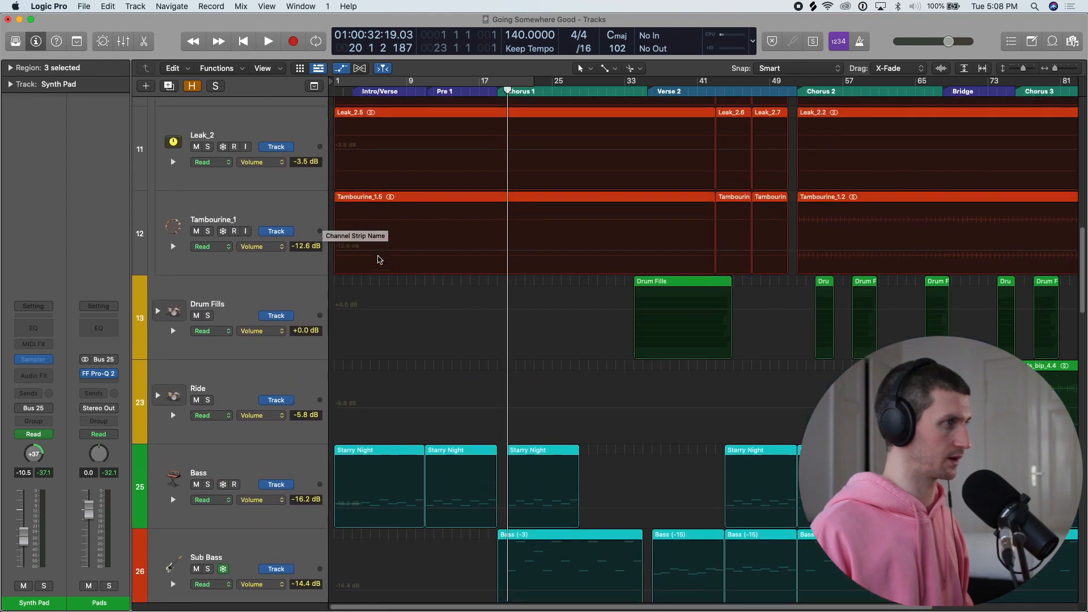
scroll(380, 260, "up", 20)
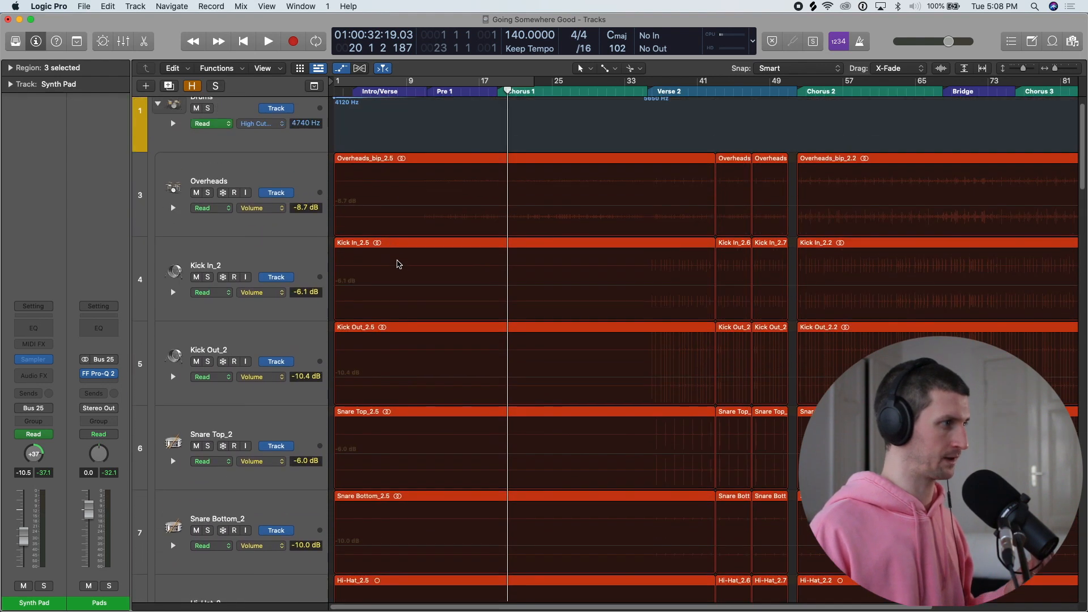
scroll(399, 264, "up", 2)
key("a")
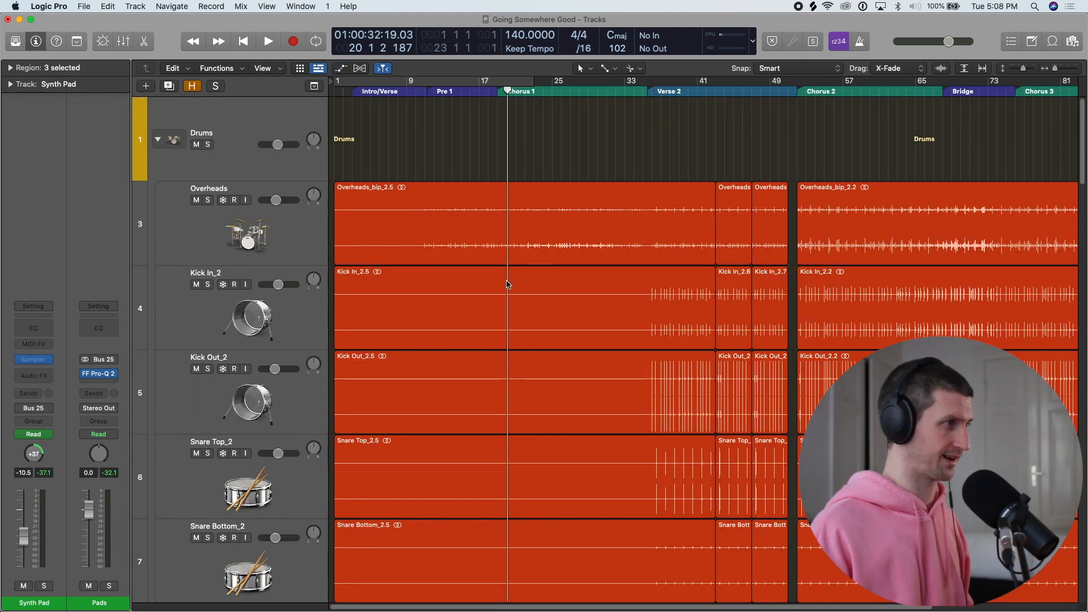
left_click(374, 131)
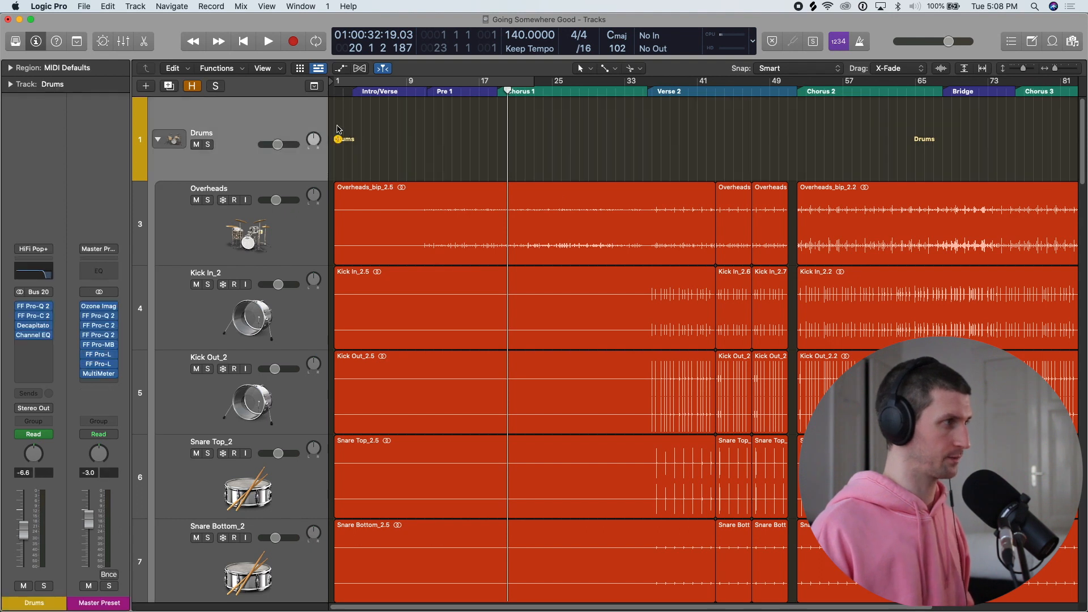
Step: Display the Drums stack's high-cut automation and Channel EQ, and examine the automation jump at bar 35 before Verse 2
key("a")
key("v")
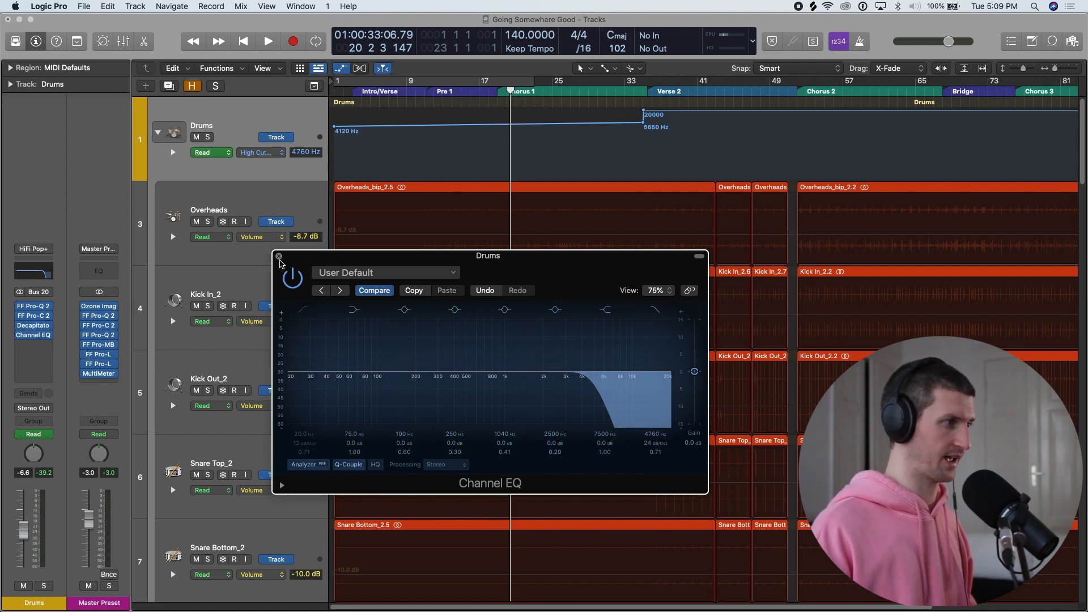
left_click(279, 256)
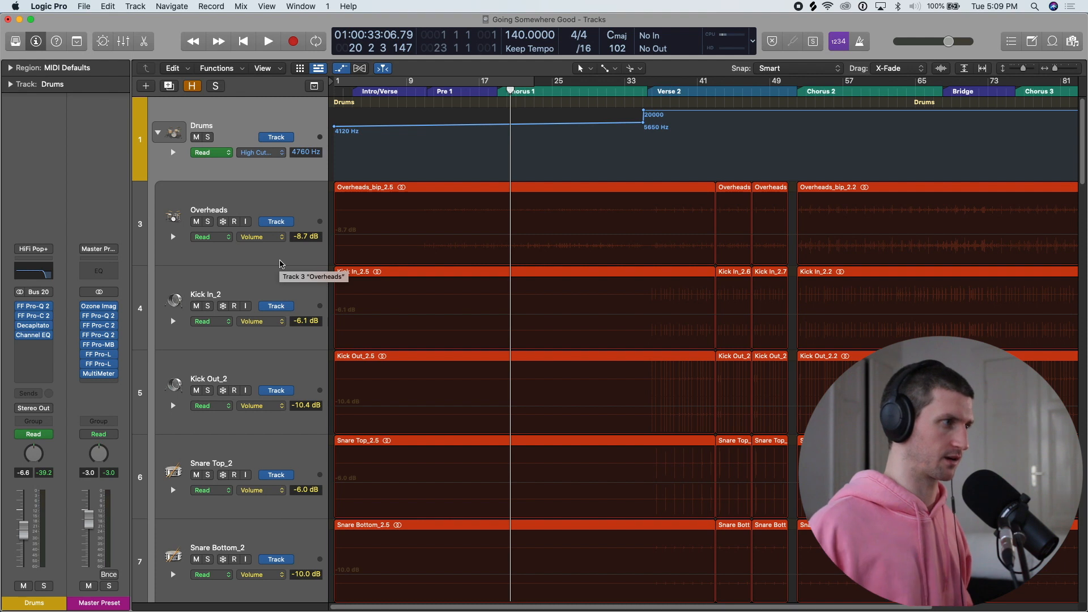
left_click(642, 111)
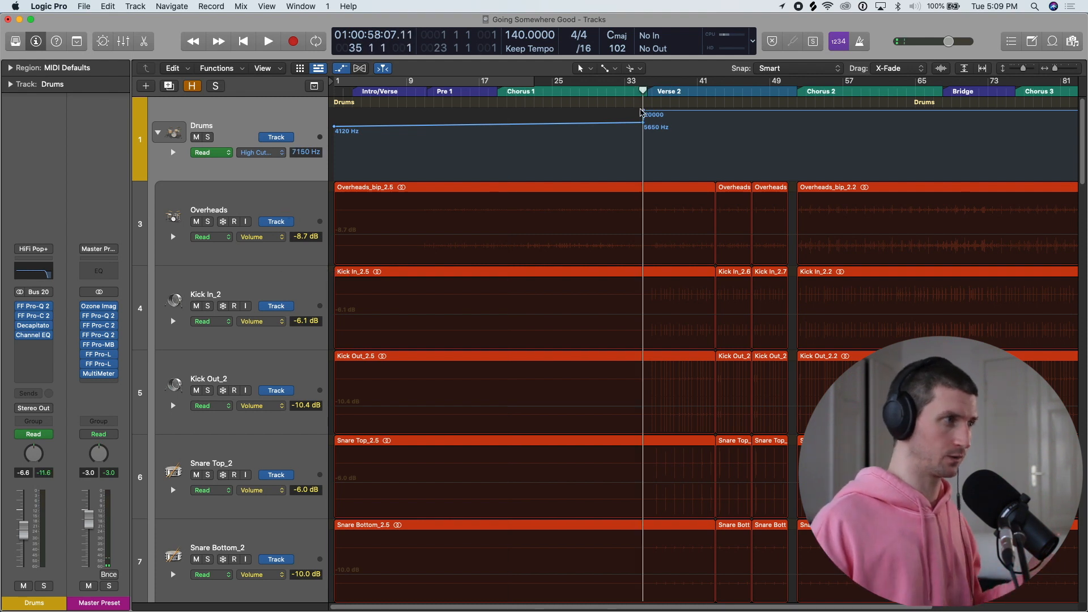
left_click_drag(647, 91, 647, 94)
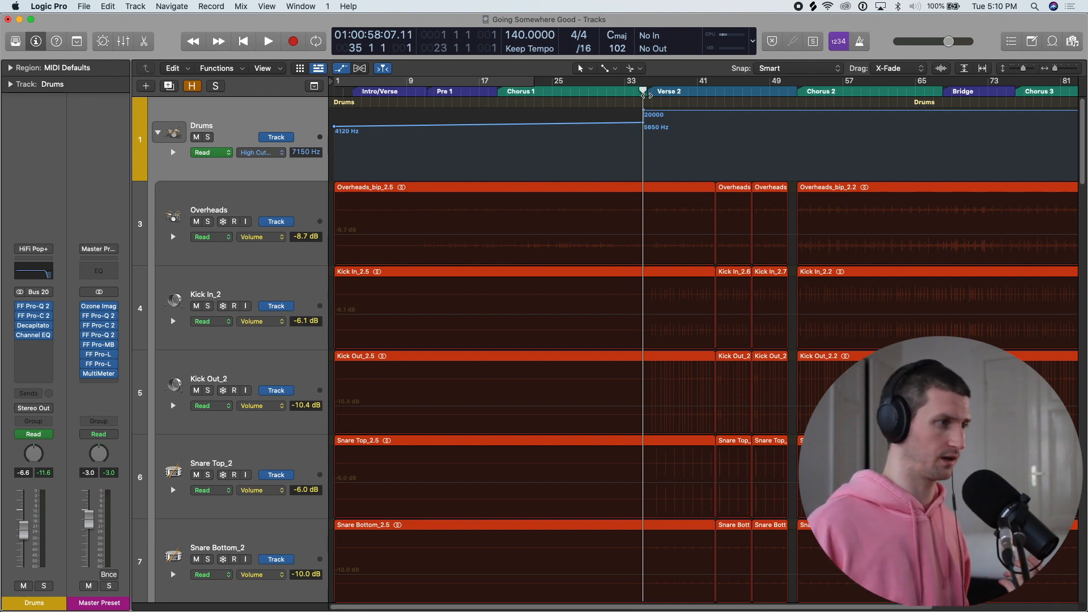
Step: Hide the track automation and shrink the tracks and timeline to show the whole arrangement
key("a")
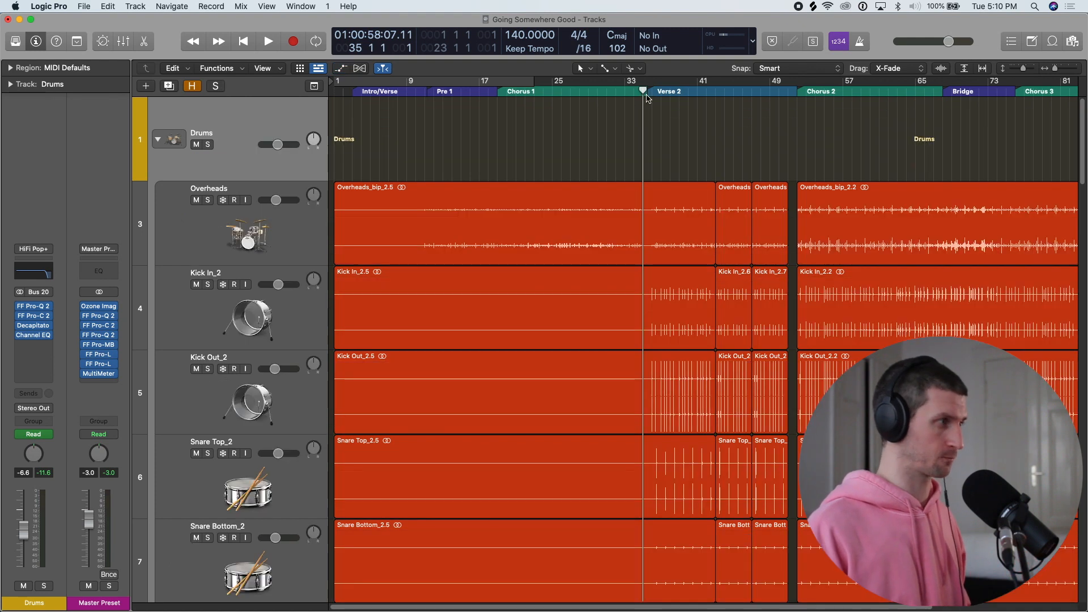
key("cmd+Up")
key("super+Up")
key("super+Up")
key("super+Up")
key("super+Up")
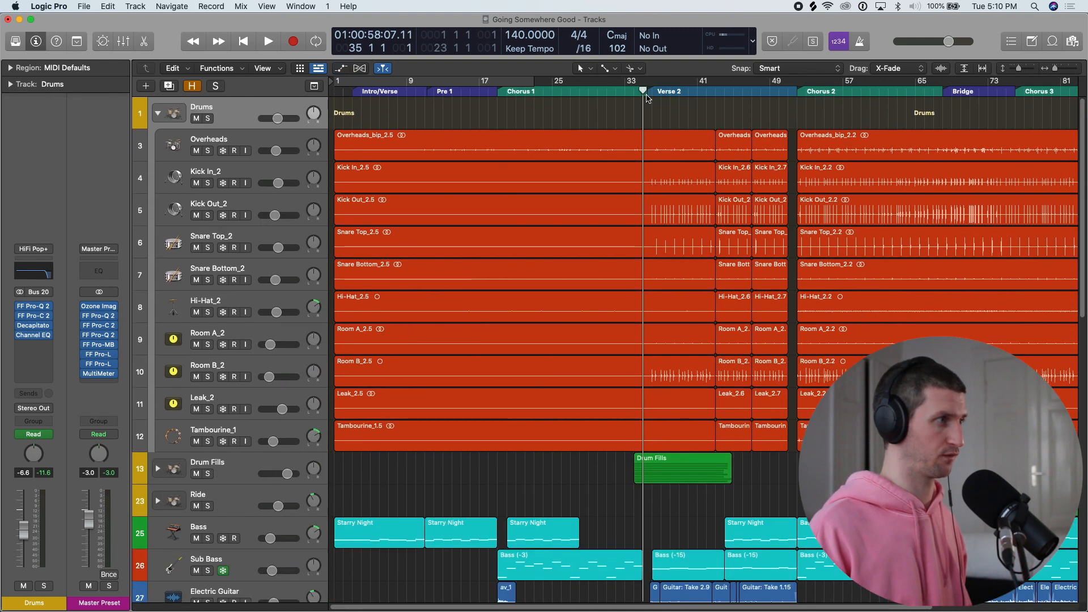
key("super+Left")
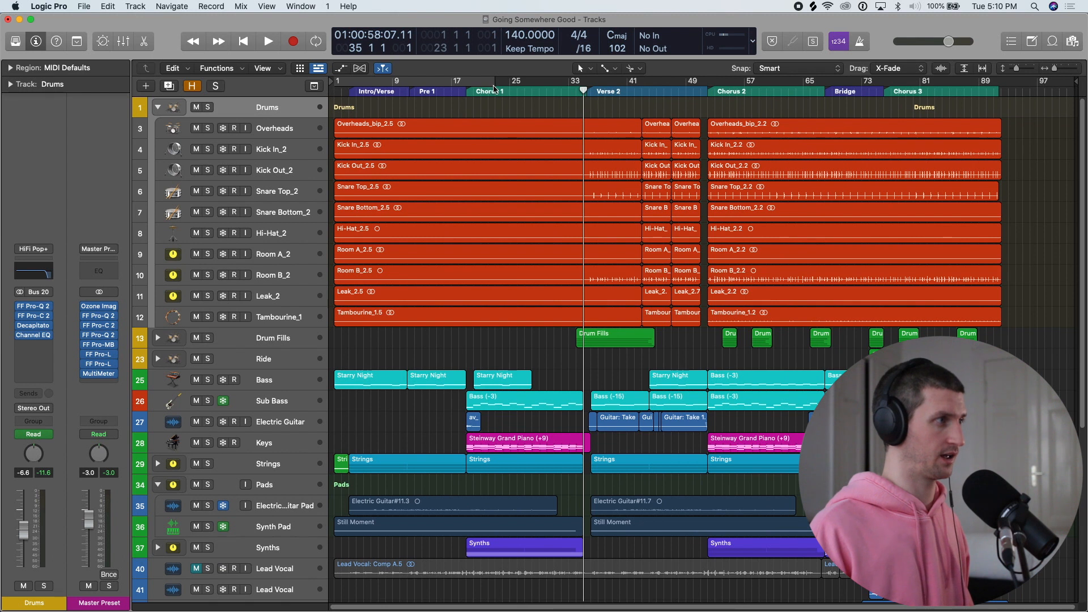
Step: Loop Chorus 1 from bar 19 to bar 35 for playback, and compare it with Chorus 2 played from bar 59
left_click_drag(466, 84, 588, 86)
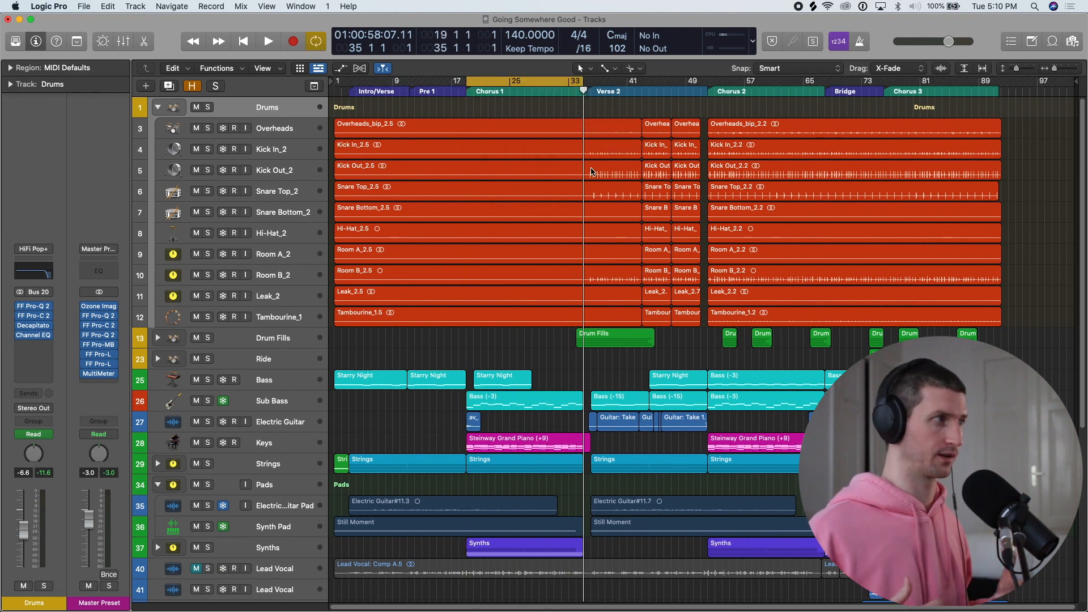
left_click_drag(539, 85, 782, 84)
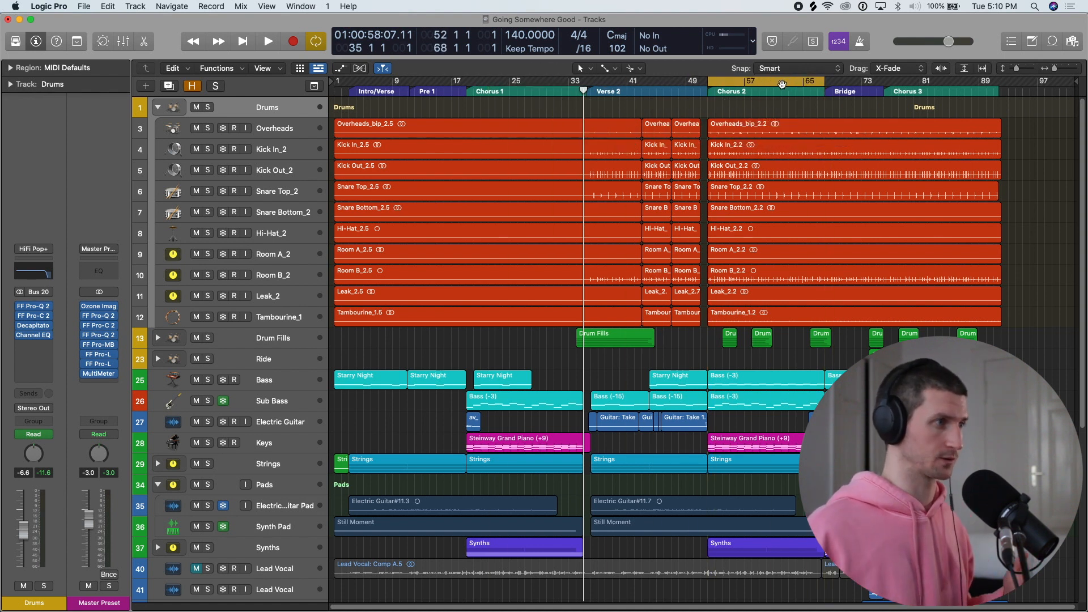
left_click_drag(468, 85, 583, 88)
key("space")
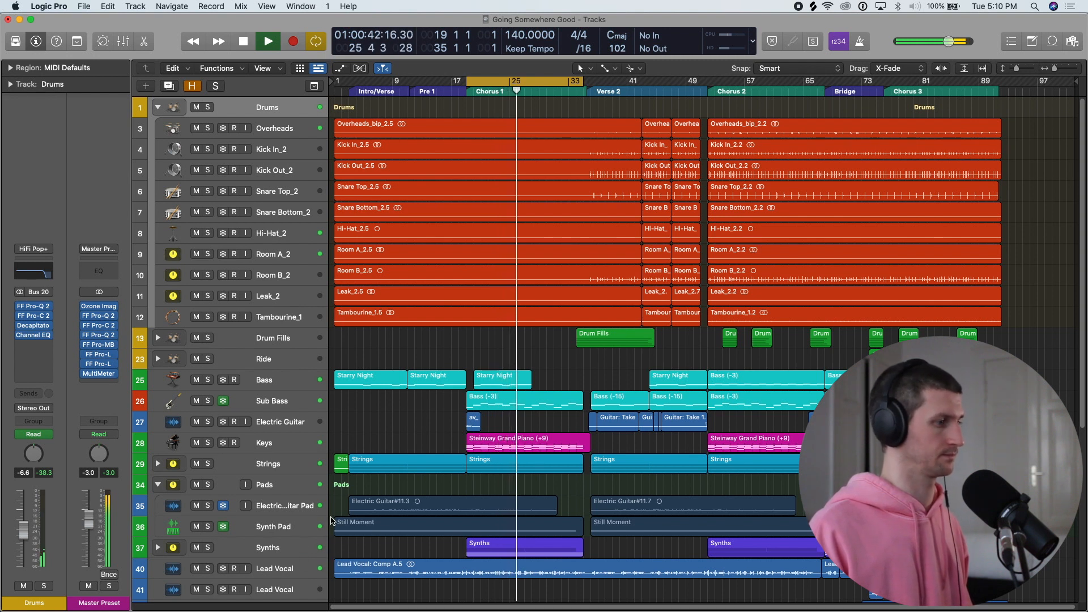
key("space")
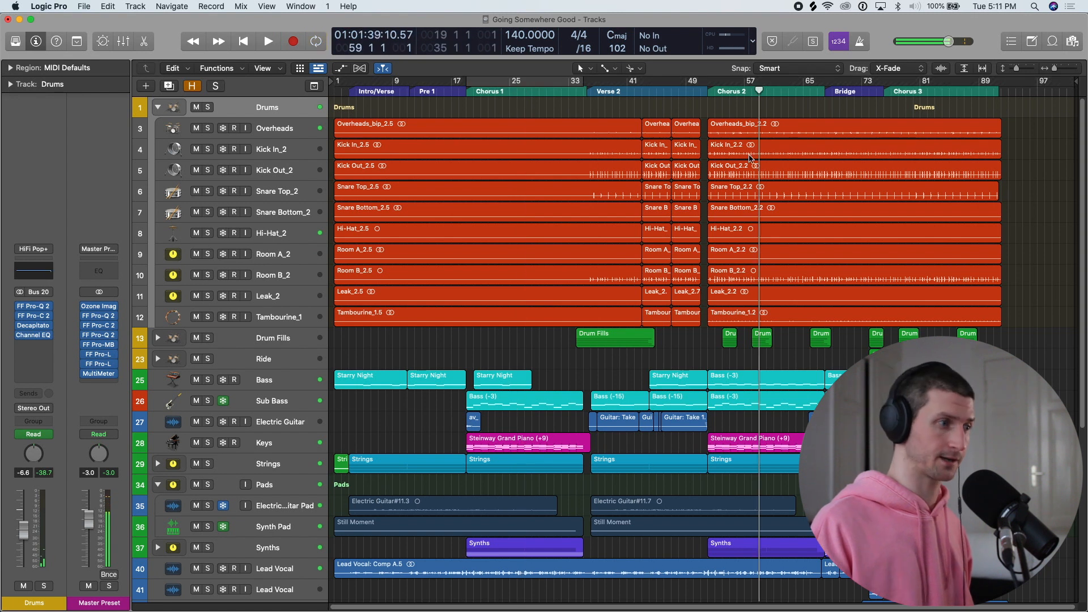
key("space")
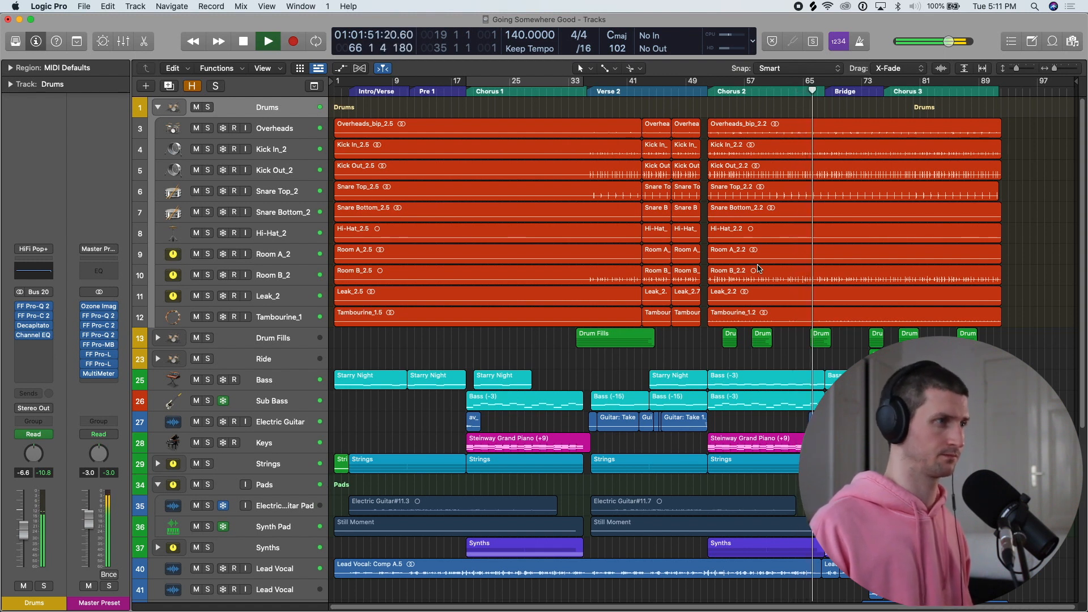
Step: Solo the Keys track and listen to its part from the start of Chorus 1 at bar 19
key("space")
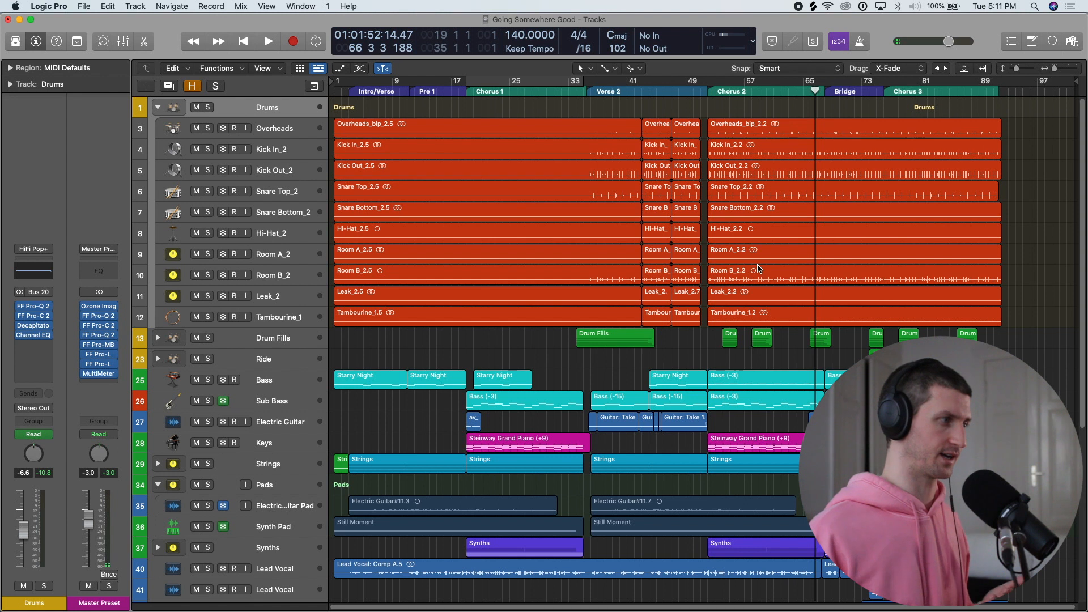
left_click(465, 92)
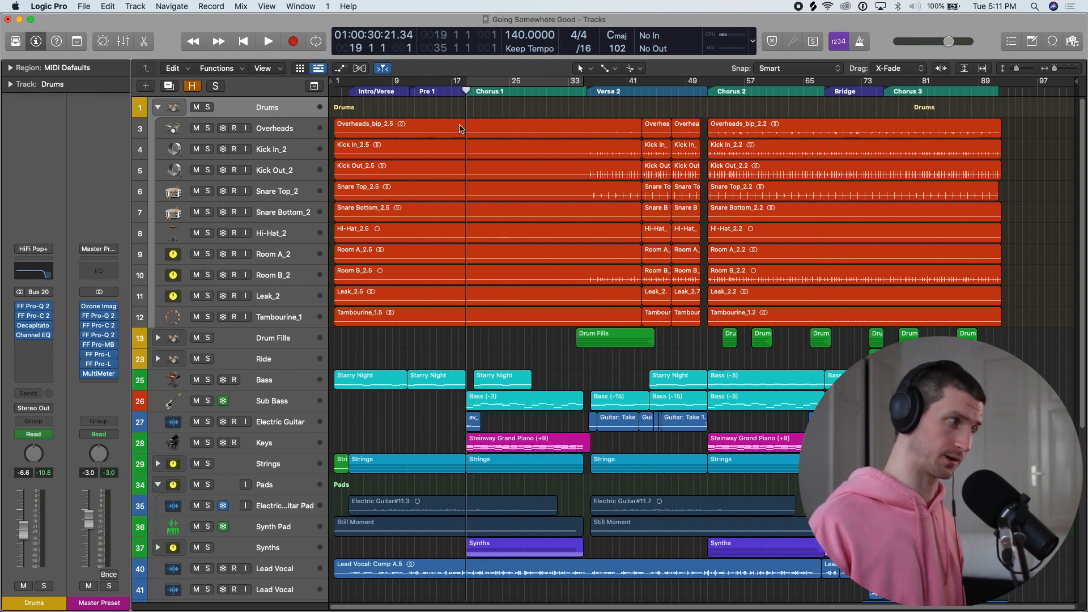
left_click(207, 442)
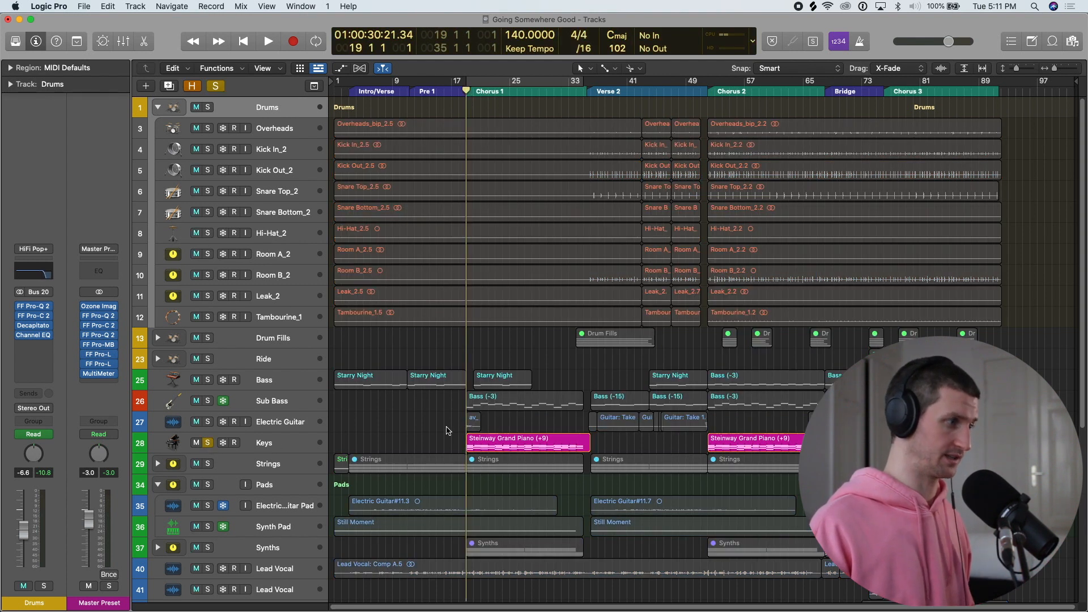
key("space")
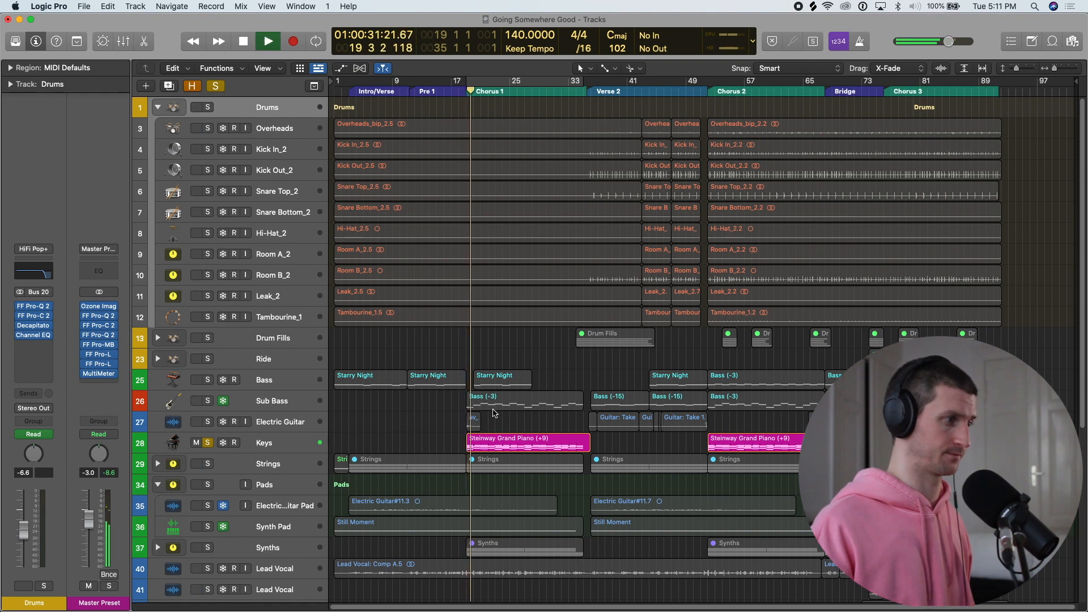
key("space")
Step: Clear the Keys solo and play the full mix from just before bar 19 into Chorus 1
key("c")
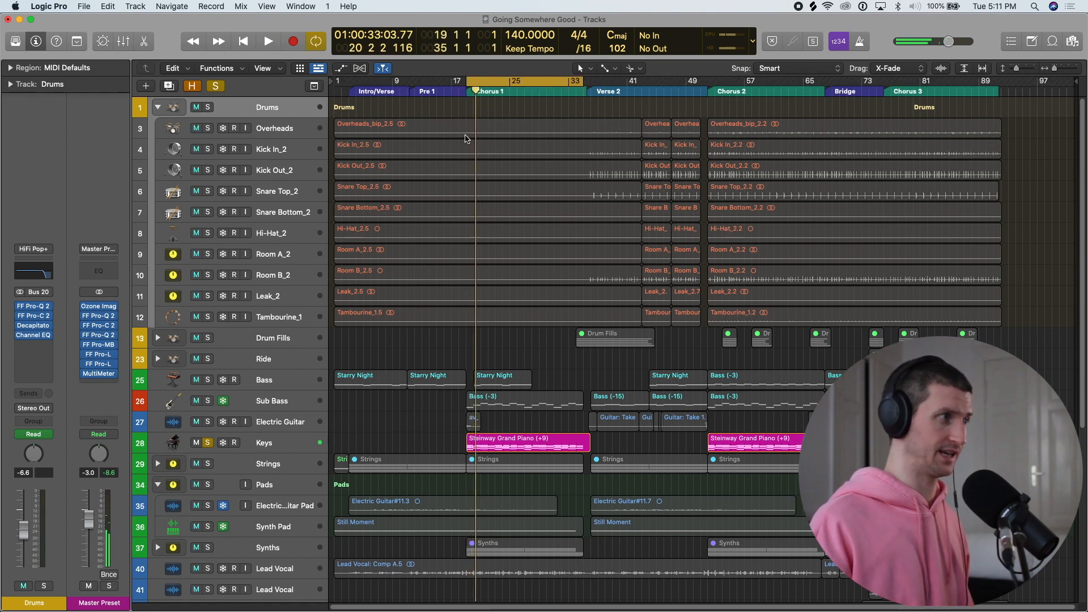
key("c")
left_click_drag(473, 87, 451, 93)
key("ctrl+alt+super+s")
key("space")
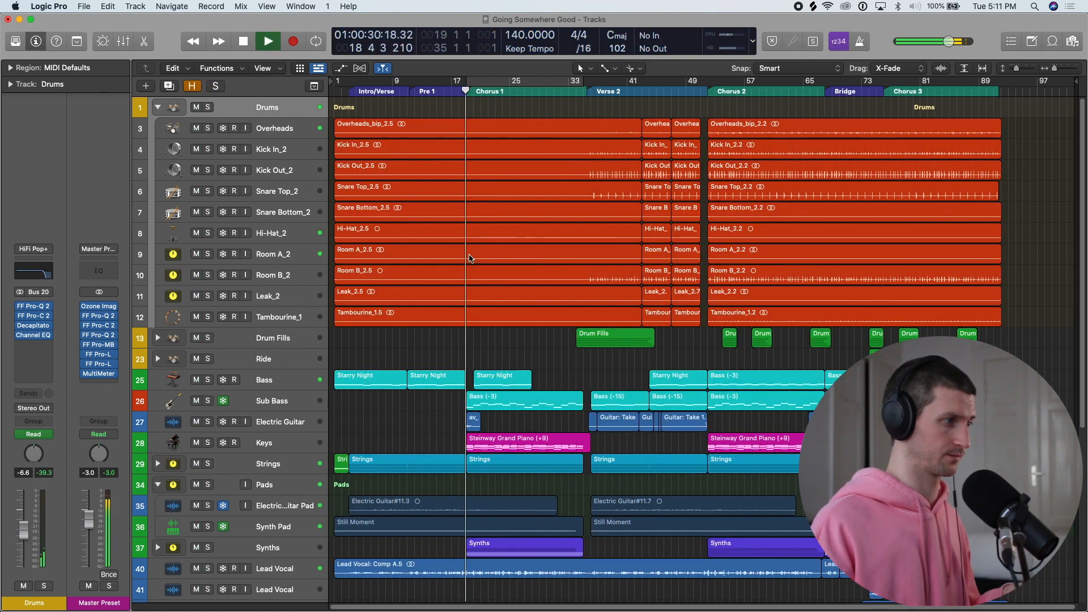
key("space")
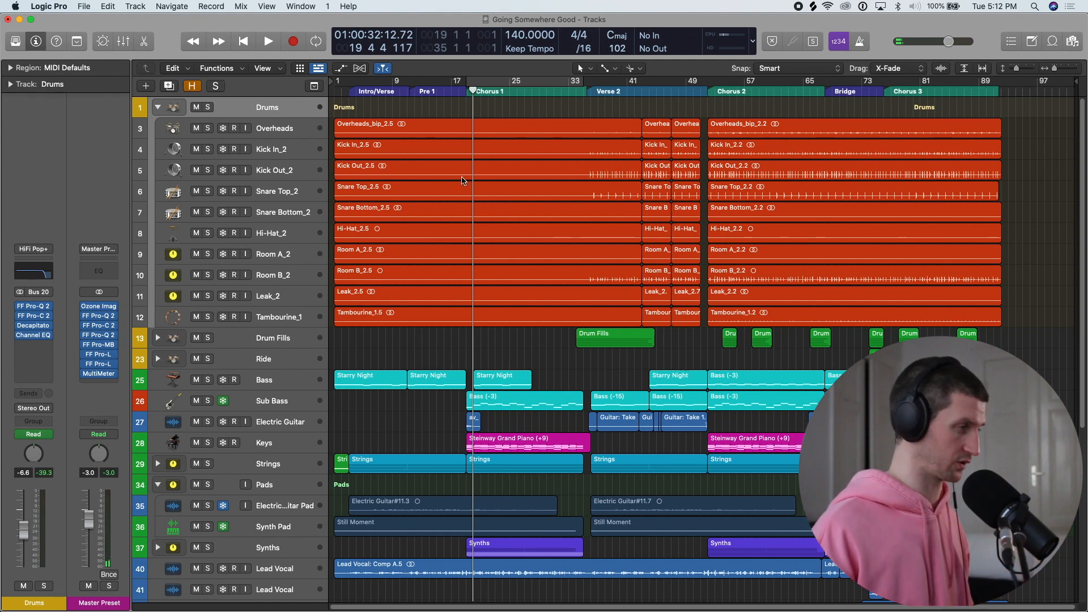
Step: Play the transition from bar 33 at the end of Chorus 1 into Verse 2, and stop playback
left_click(562, 92)
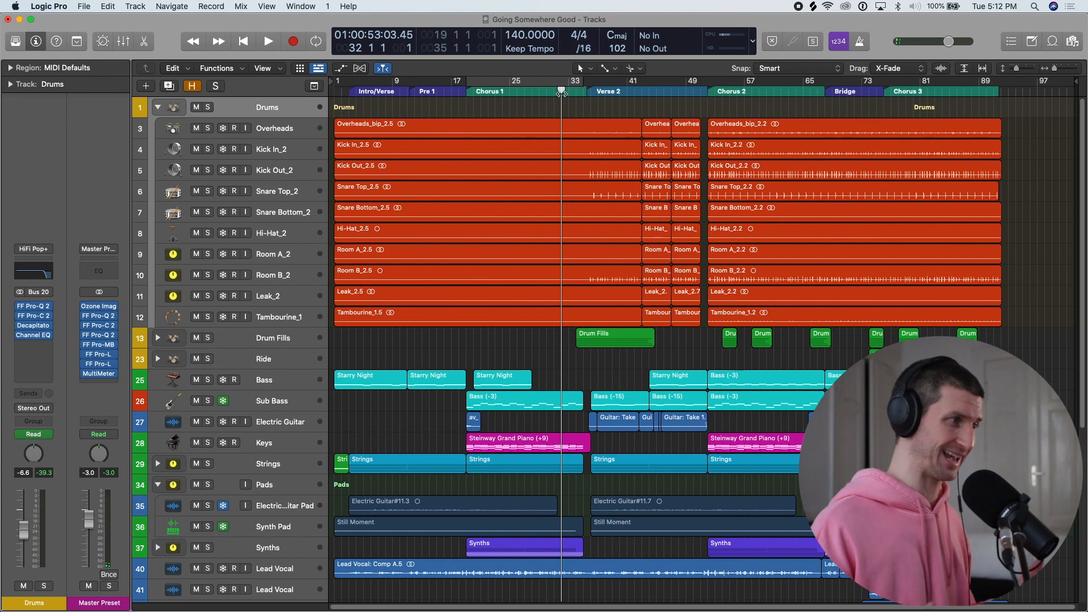
left_click(568, 93)
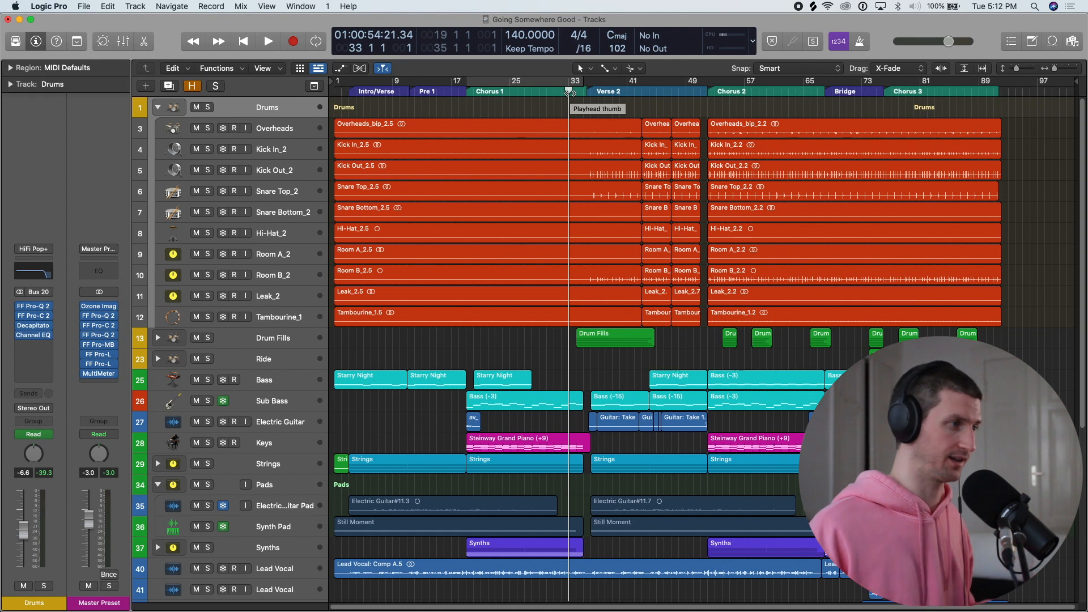
key("space")
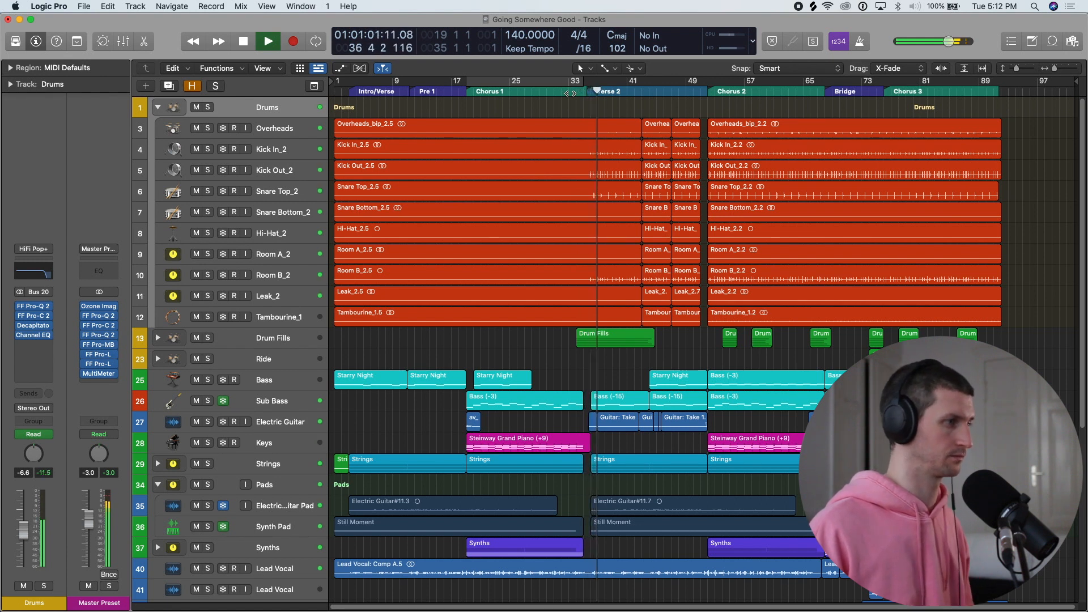
key("space")
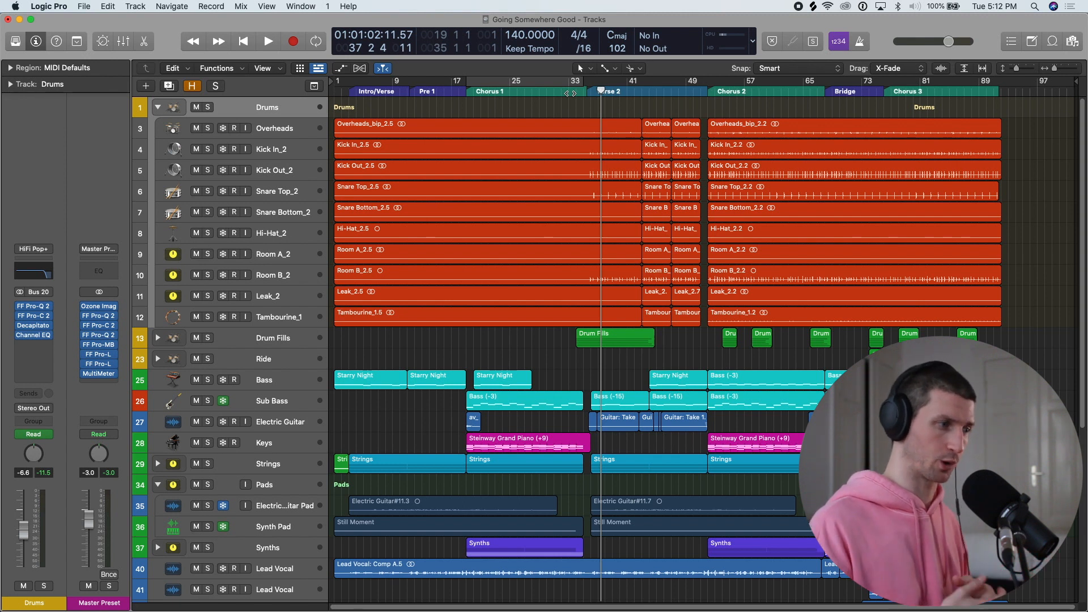
Step: Move the playhead between the starts of Chorus 1, Intro/Verse and Verse 2 to compare how the sections are arranged
left_click(463, 94)
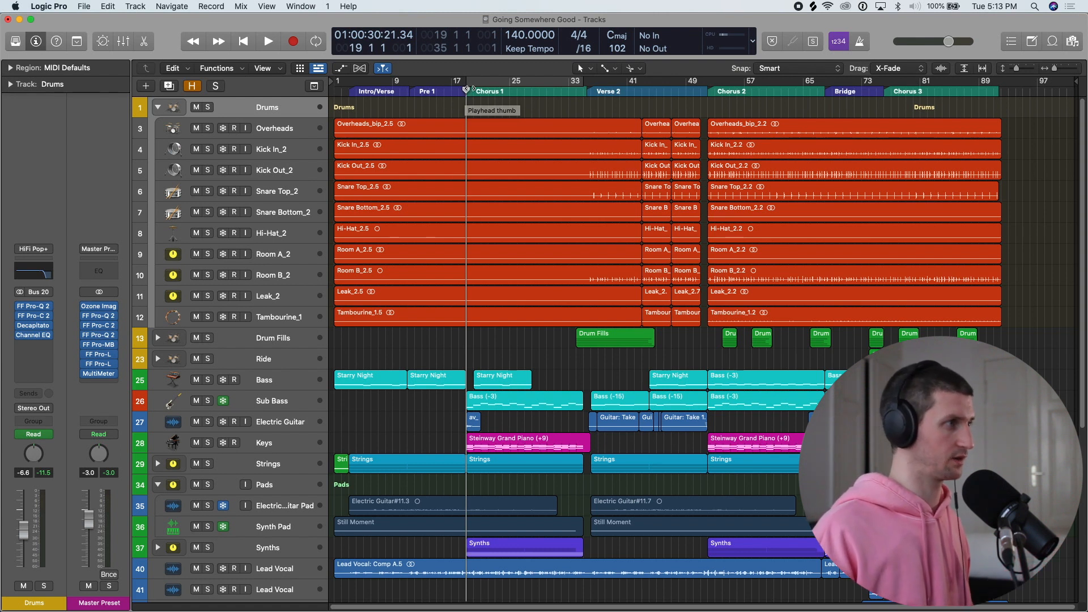
left_click_drag(463, 95, 356, 99)
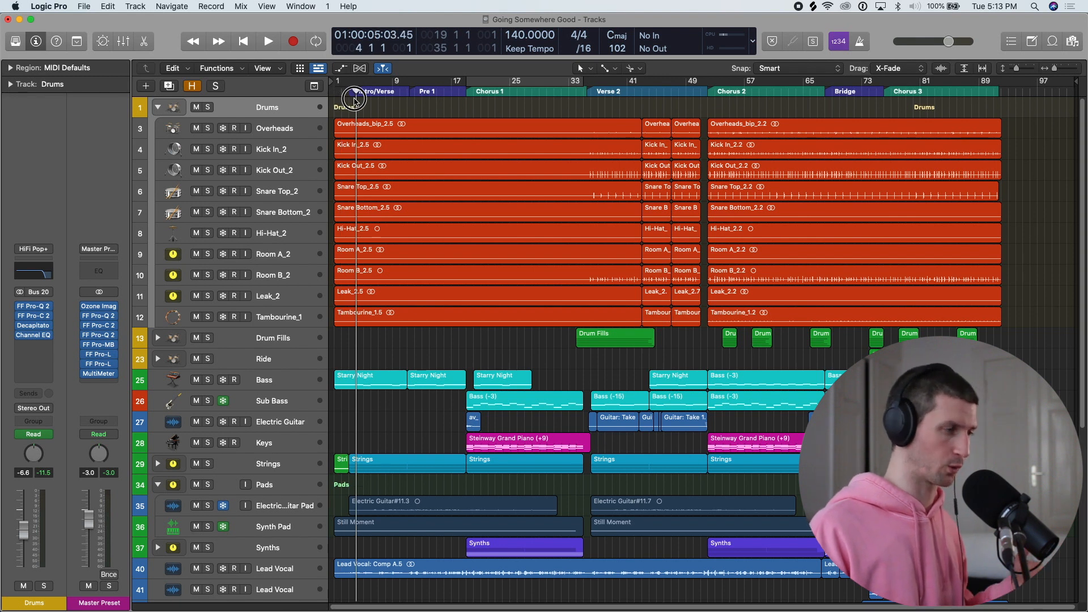
left_click_drag(355, 99, 588, 110)
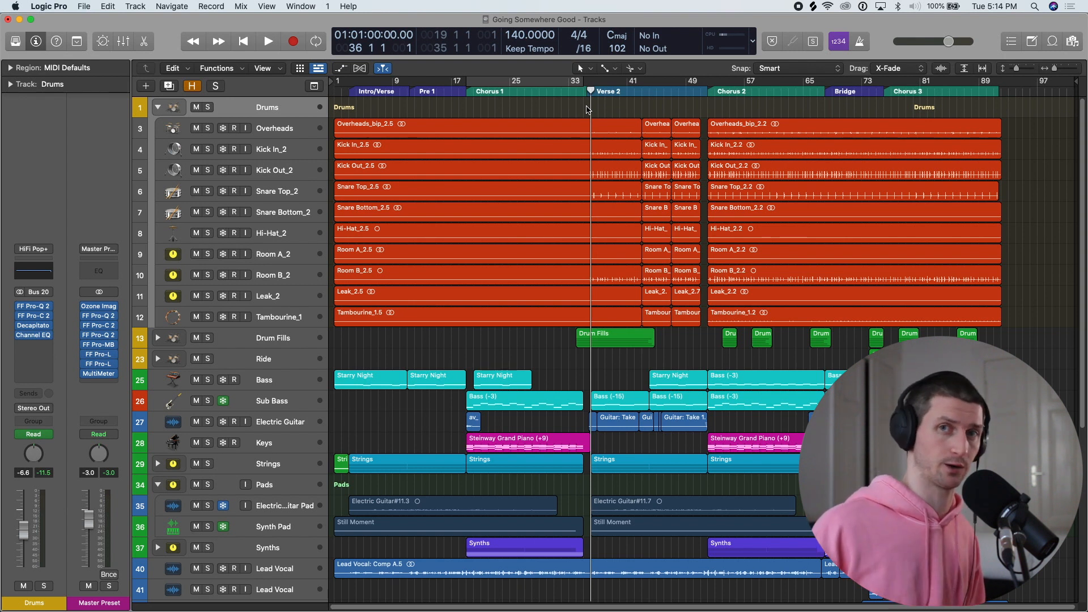
left_click(355, 91)
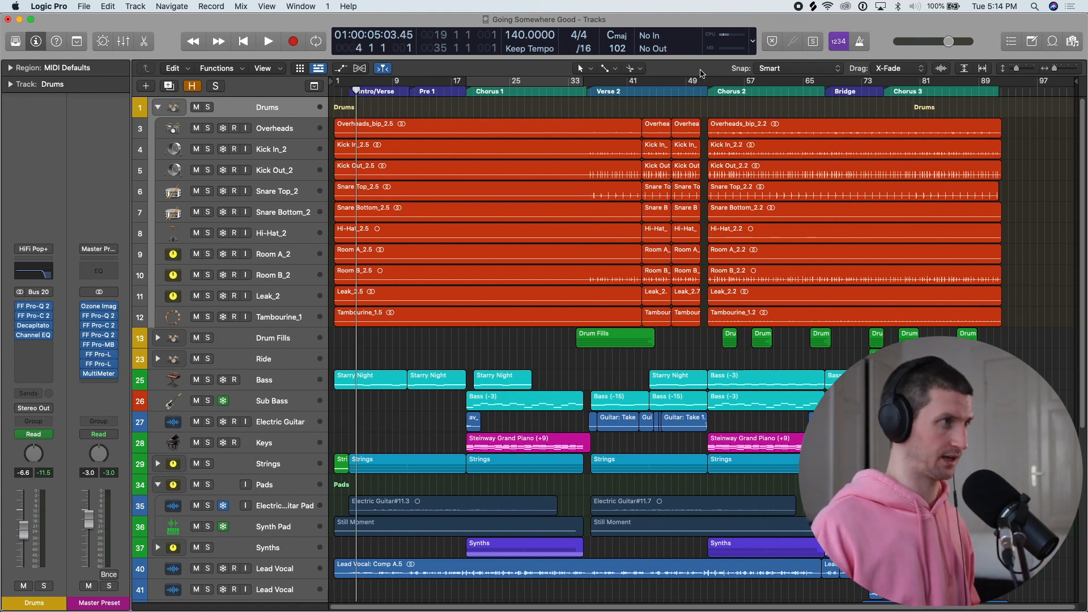
Step: Play Verse 2 from bar 36 with the Drums stack soloed, adding Sub Bass and Electric Guitar to the solo
left_click(592, 91)
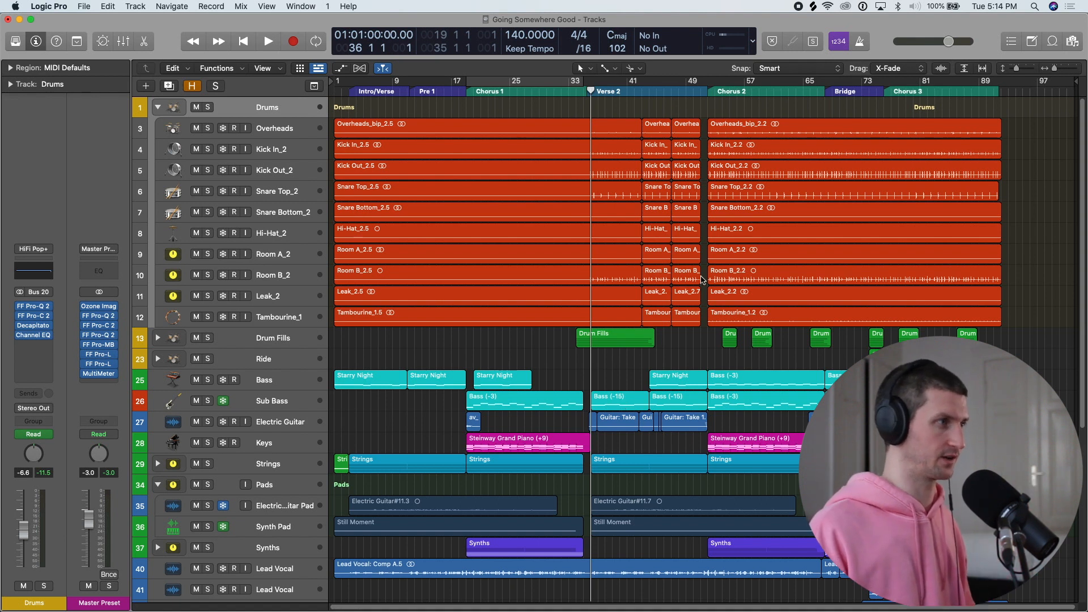
left_click(207, 107)
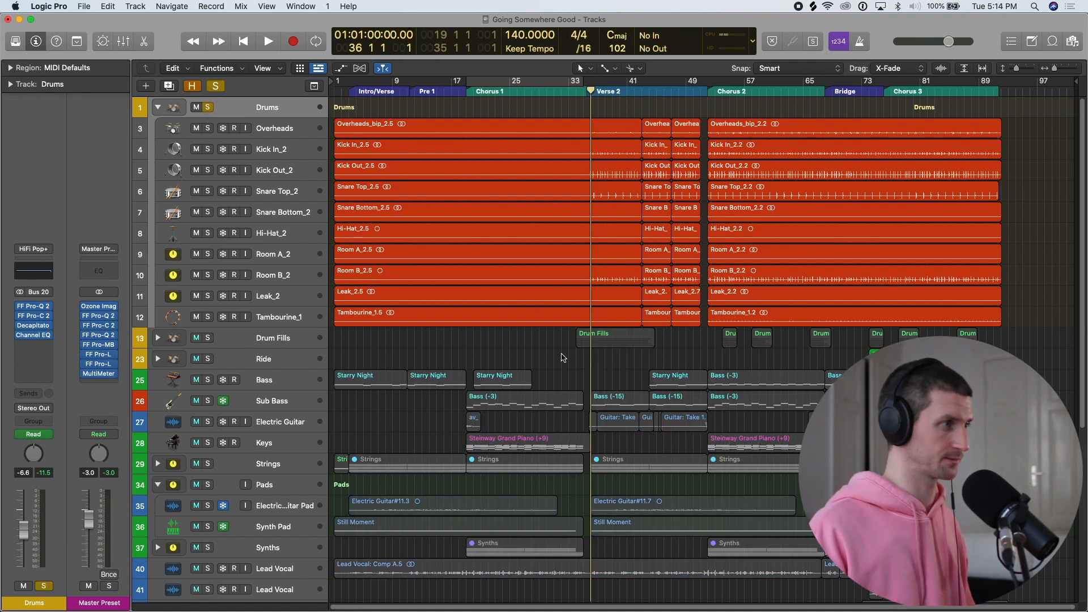
key("space")
scroll(569, 356, "down", 3)
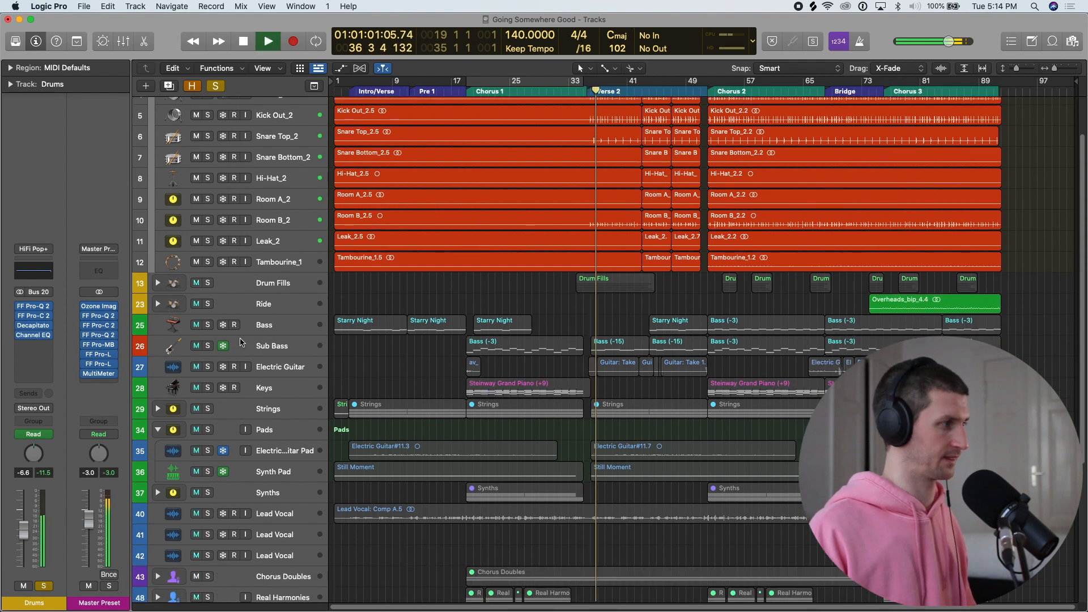
left_click(207, 326)
left_click(208, 345)
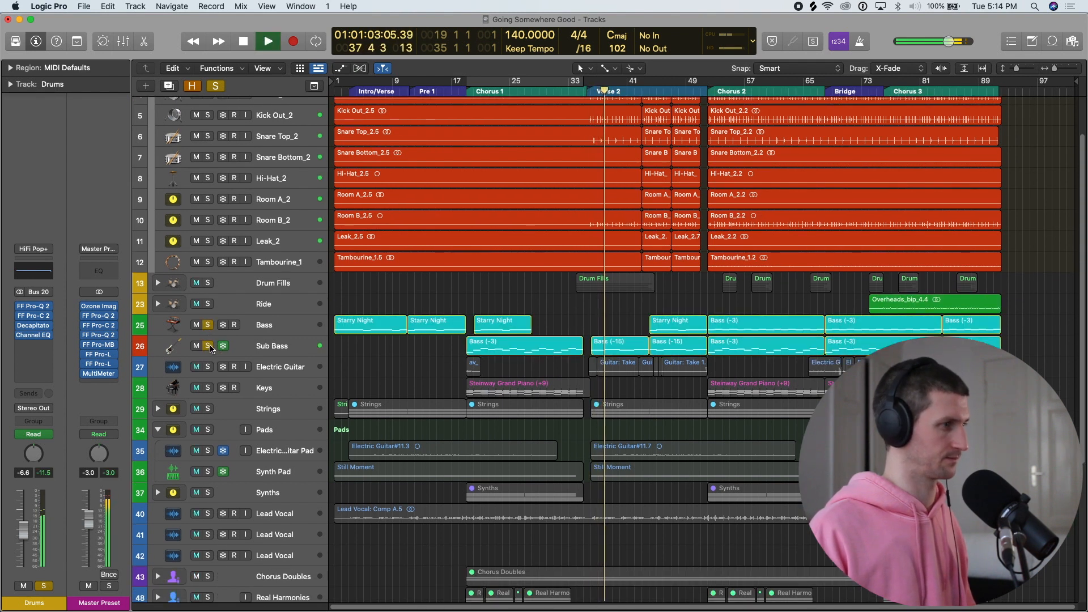
left_click(207, 326)
left_click(208, 367)
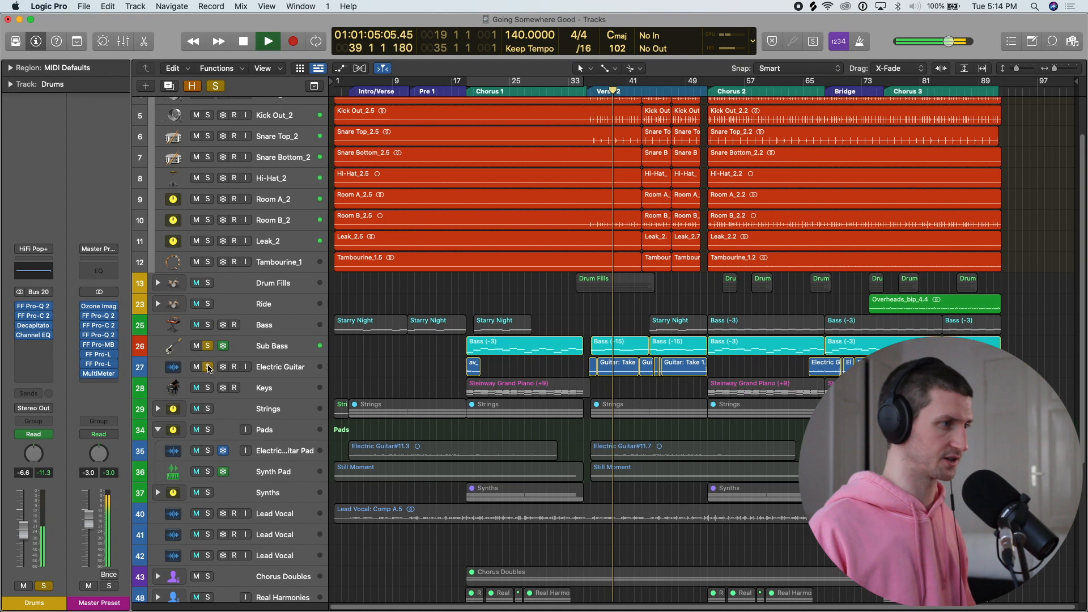
Step: Display the track automation, examine the Electric Guitar's EQ gain curve in Verse 2, and clear all solos to hear it in the mix
scroll(384, 358, "down", 1)
key("a")
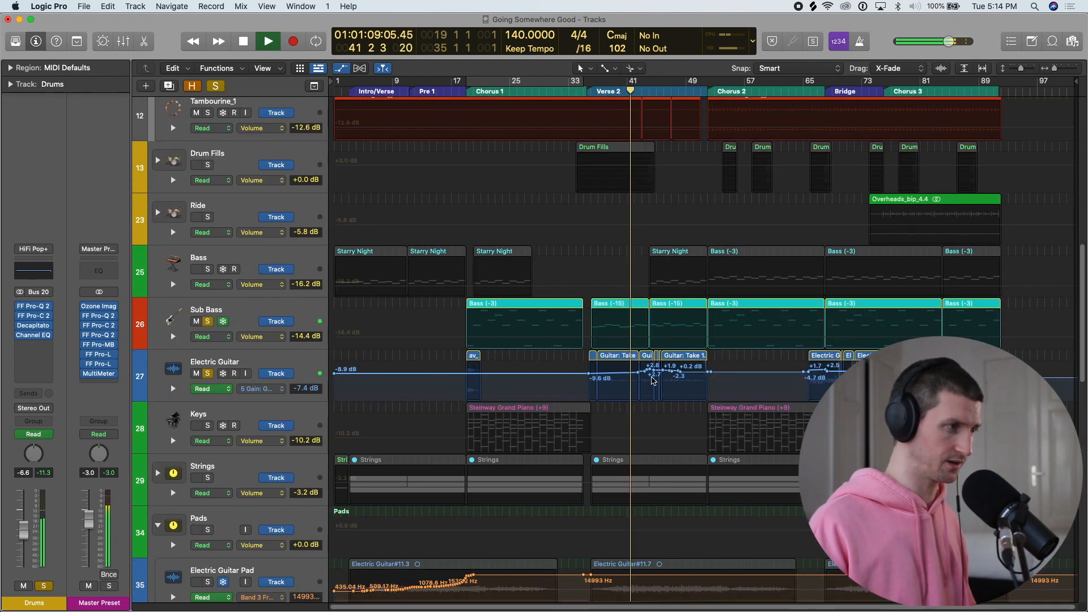
key("super+Right")
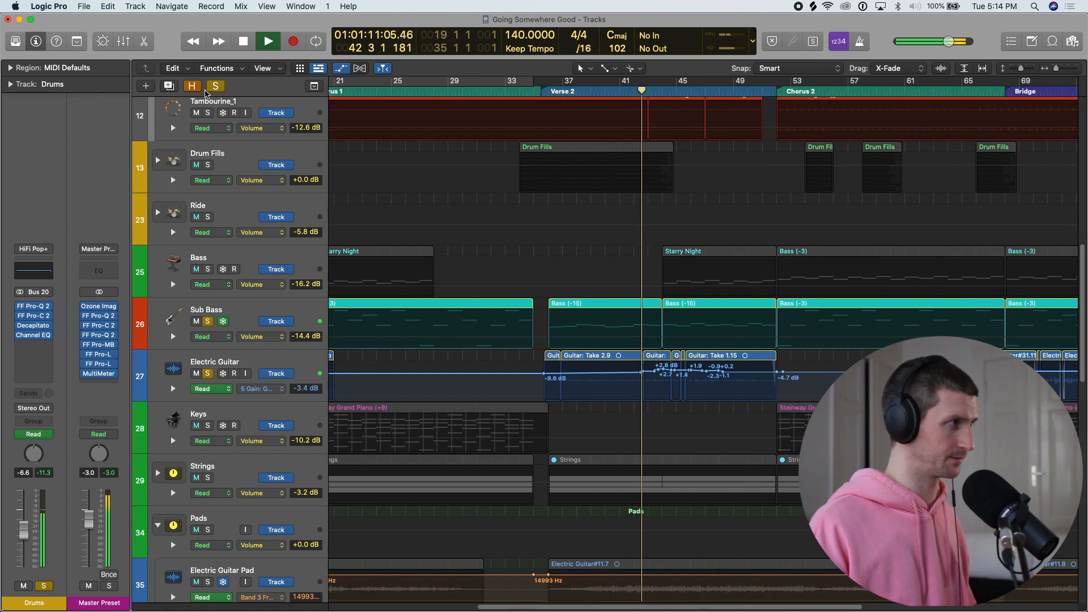
left_click(216, 86)
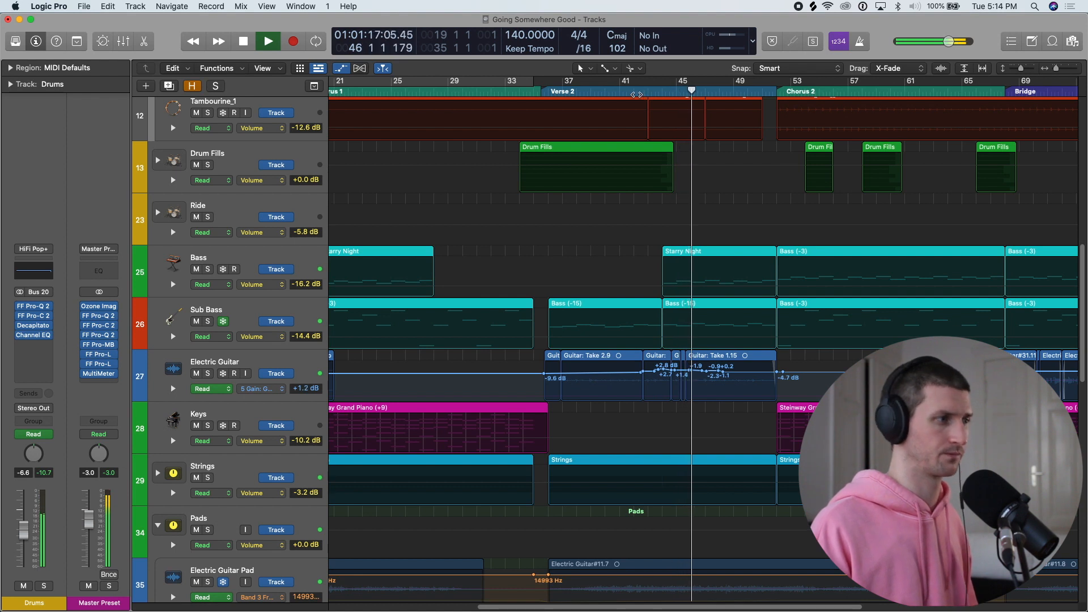
key("space")
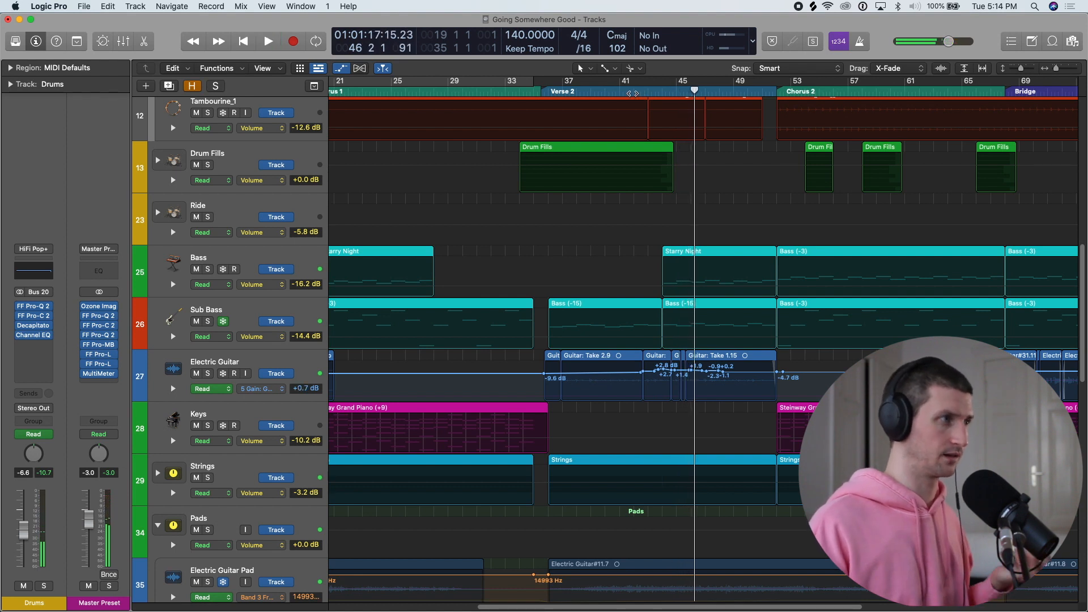
Step: Set a loop from bar 42 to the start of Chorus 2 and solo the Electric Guitar track
left_click_drag(637, 81, 776, 81)
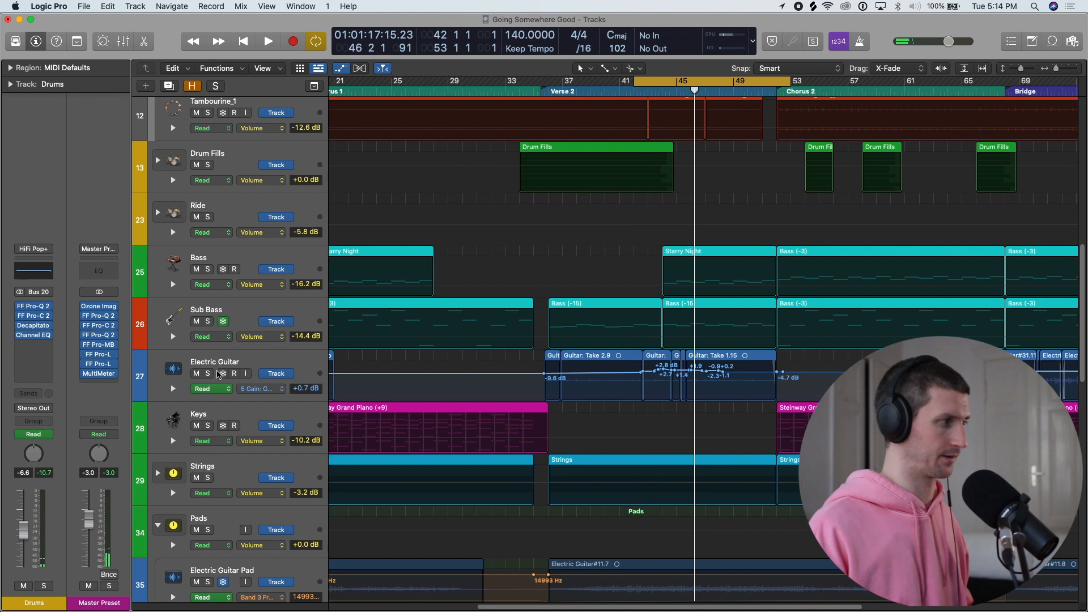
left_click(208, 374)
key("super+Right")
key("super+Right")
key("super+Right")
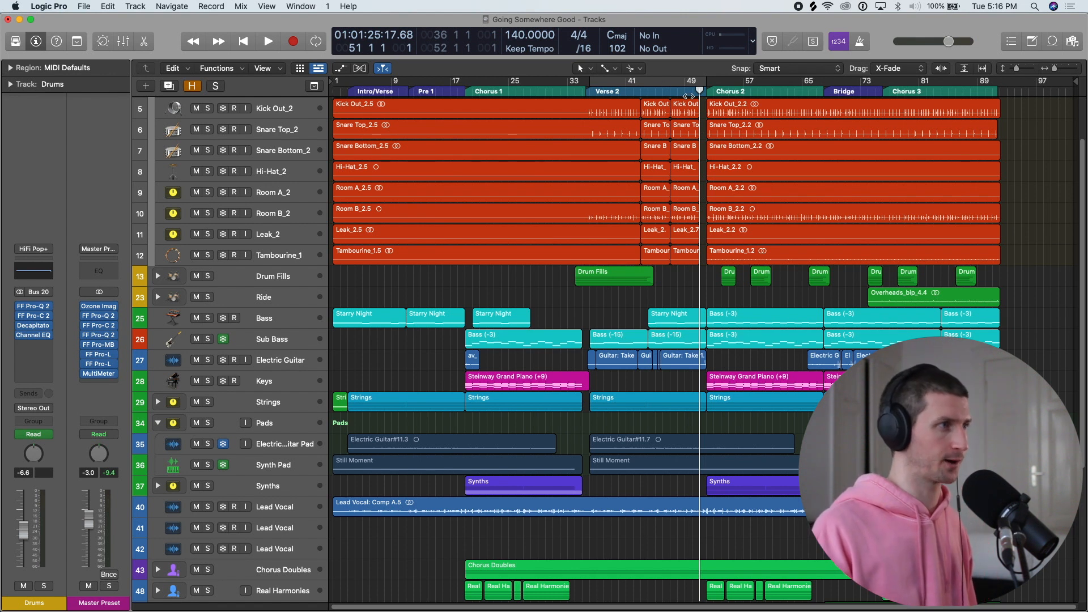
Step: Examine the gap in the drum regions before bar 52 and play the transition from Verse 2 into Chorus 2
key("super+Right")
key("super+Right")
key("super+Right")
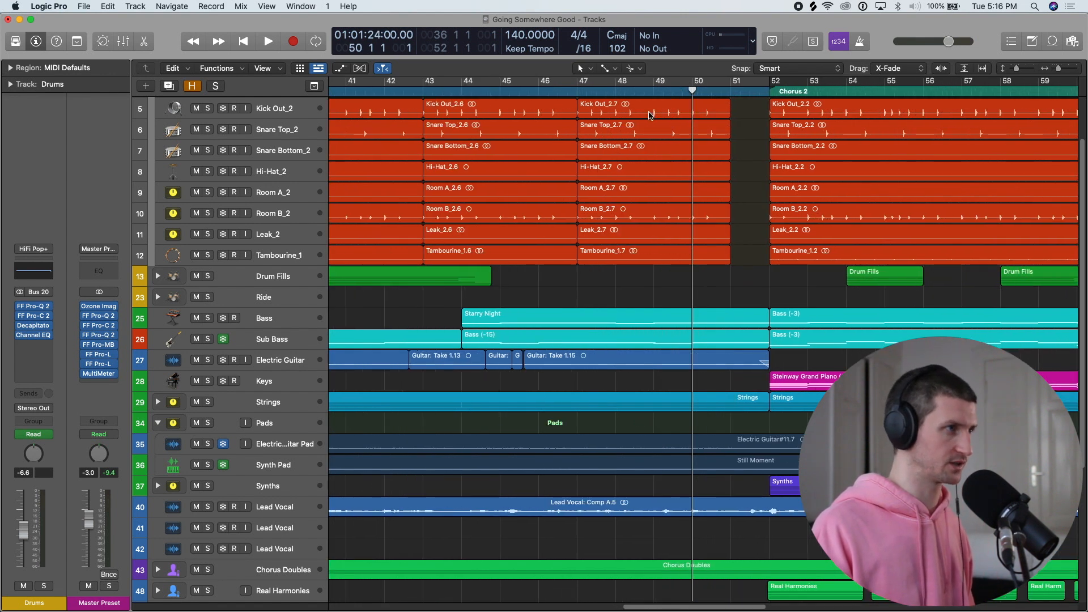
key(".")
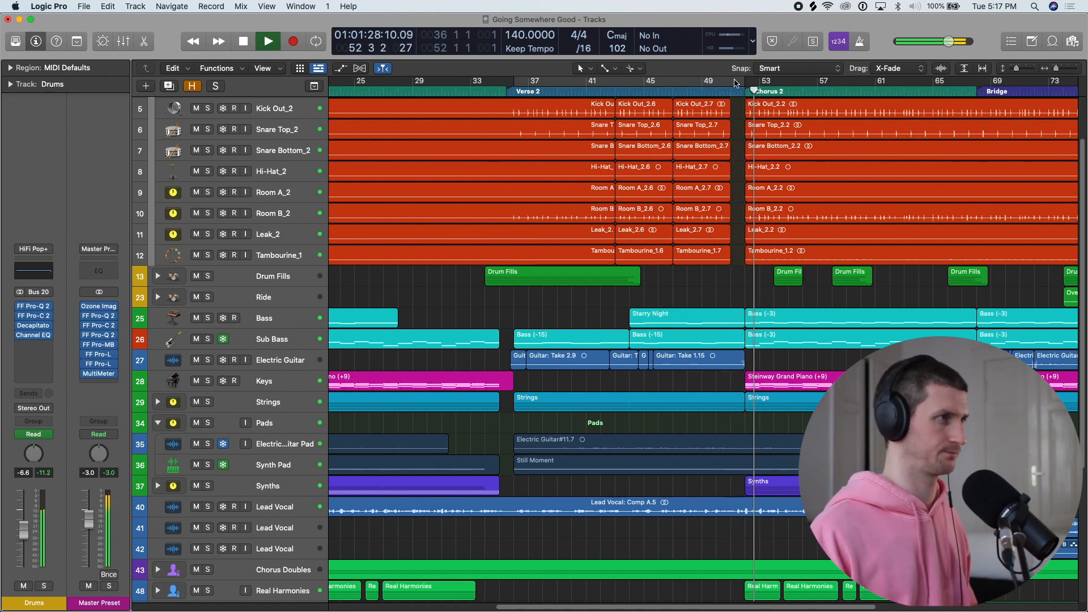
key("super+Right")
key("space")
Step: Set the cycle range from bar 49 to bar 59 and review the pad, synth and vocal tracks across the arrangement
left_click_drag(671, 85, 908, 85)
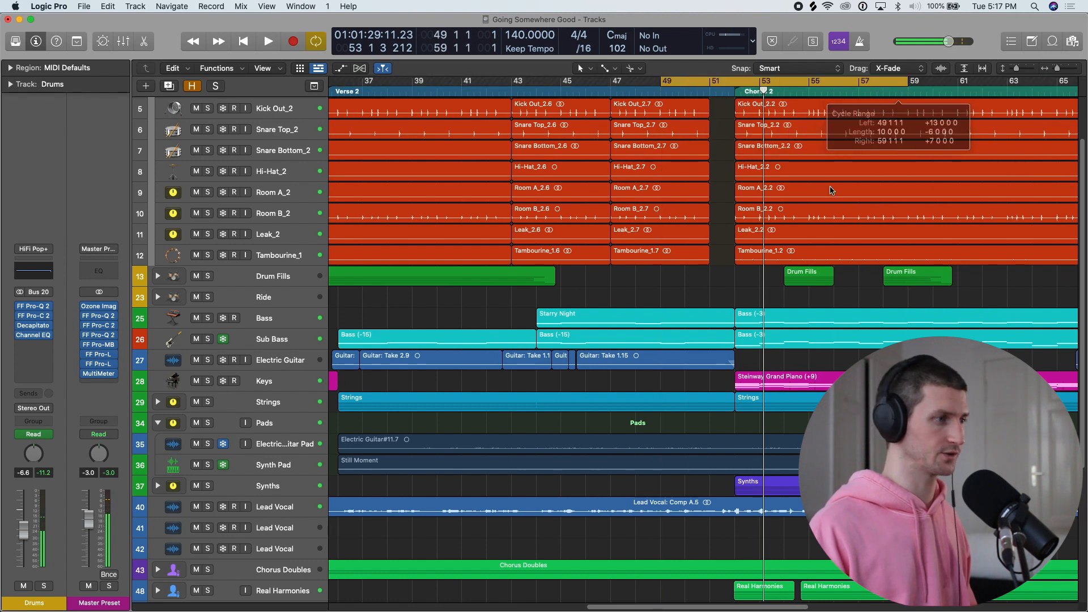
scroll(717, 332, "down", 5)
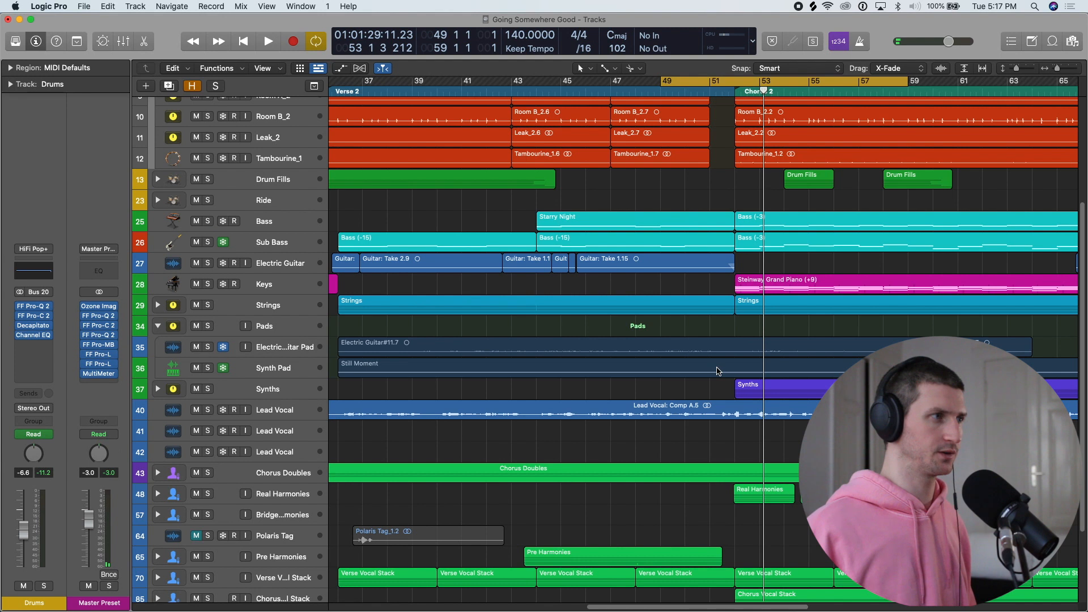
key("super+Left")
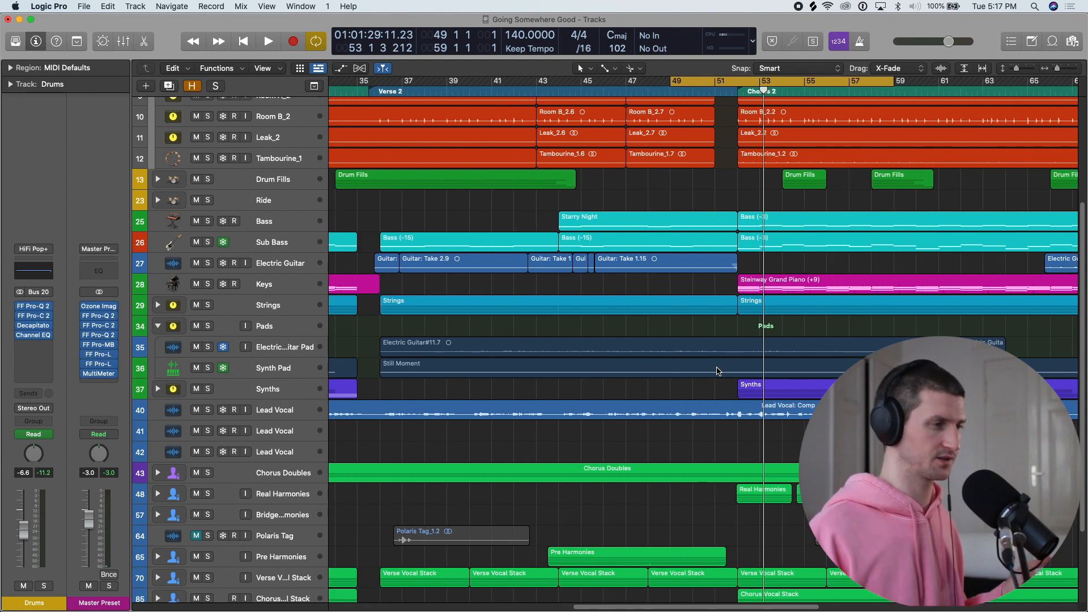
key("super+Left")
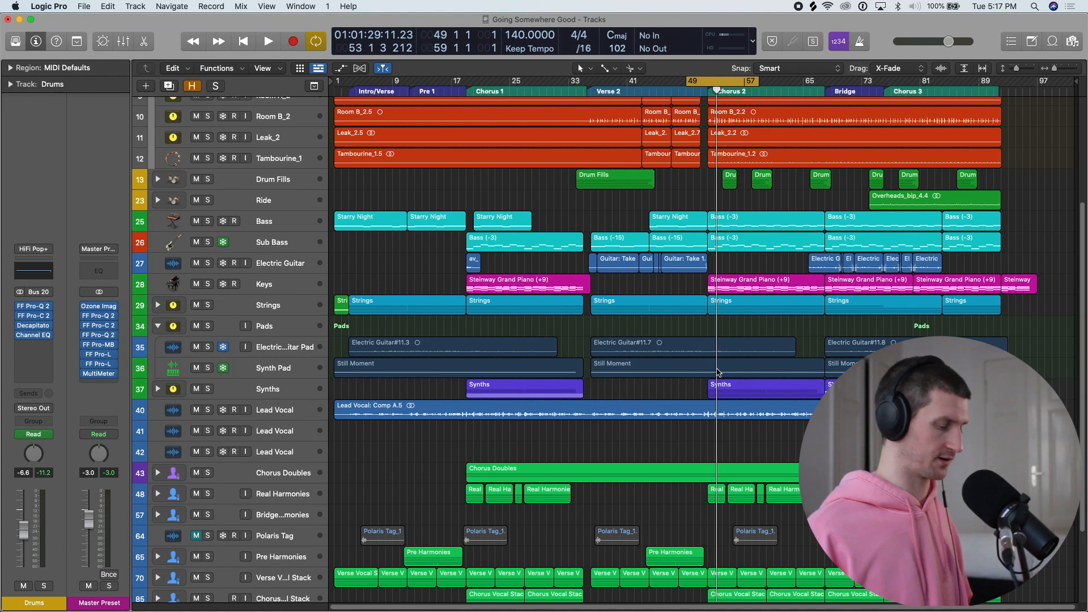
Step: Move the Pre Harmonies track stack directly below the first Lead Vocal track
key("c")
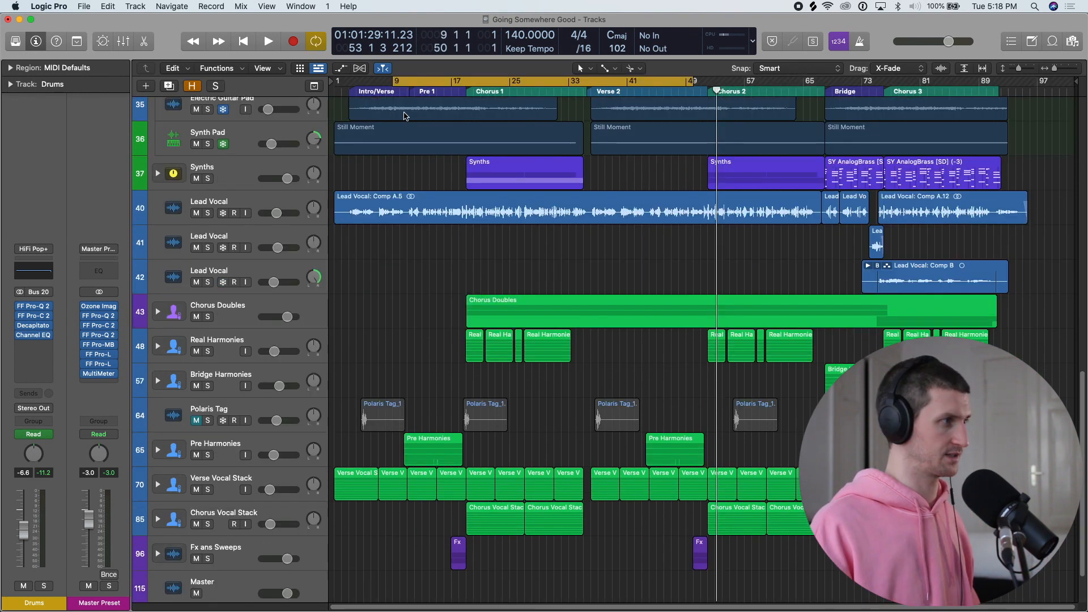
left_click(253, 201)
left_click_drag(273, 452, 275, 244)
Step: Solo the first Lead Vocal and the four Pre Harmonies tracks, and play them from about bar 7 into Pre 1
left_click_drag(352, 81, 615, 88)
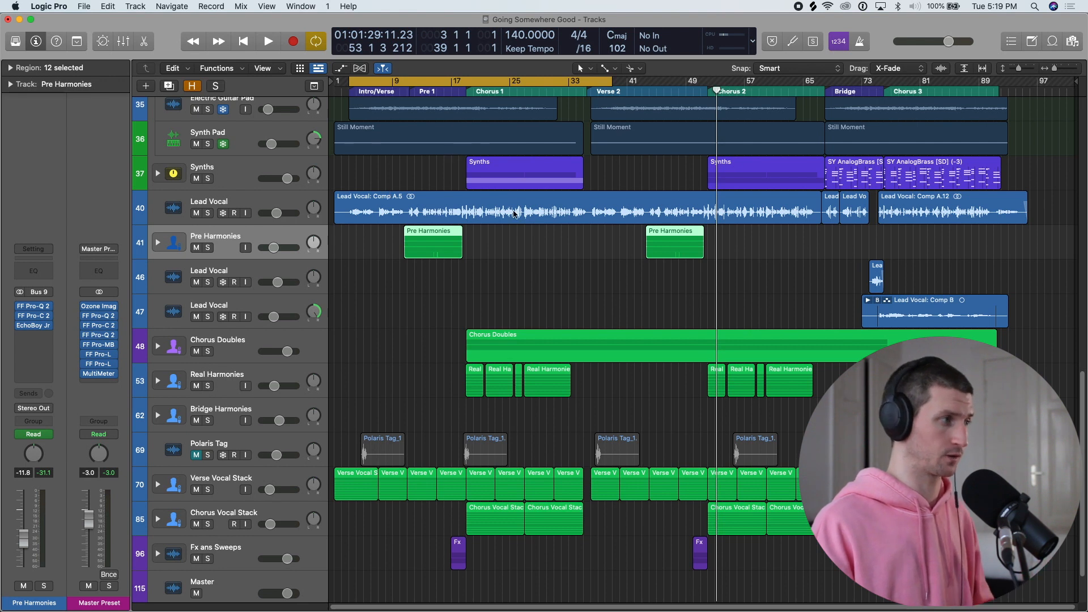
left_click(207, 214)
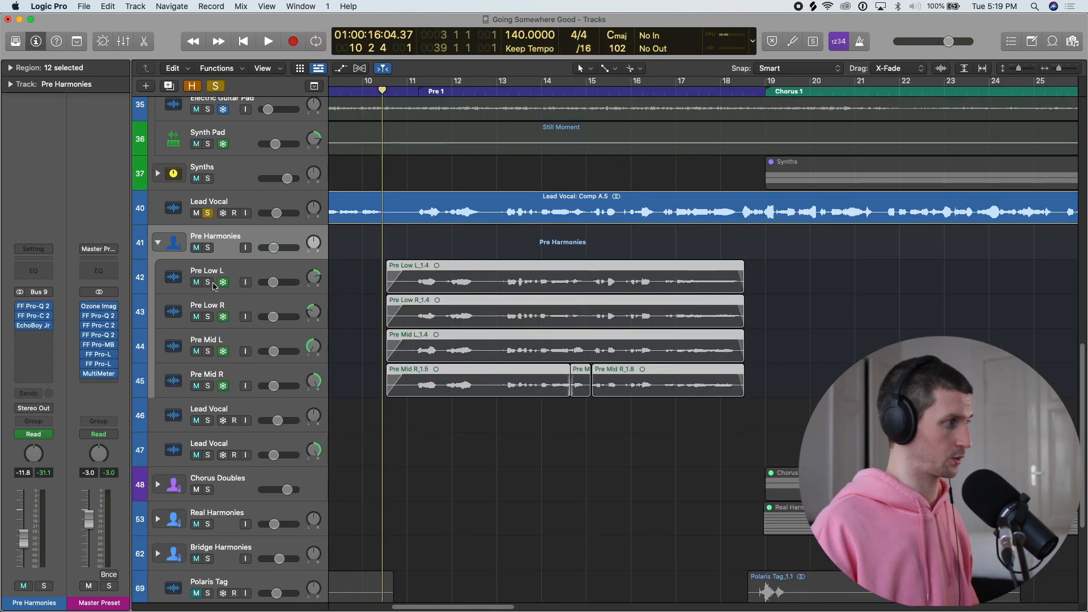
left_click_drag(208, 282, 210, 391)
scroll(464, 162, "left", 5)
key("space")
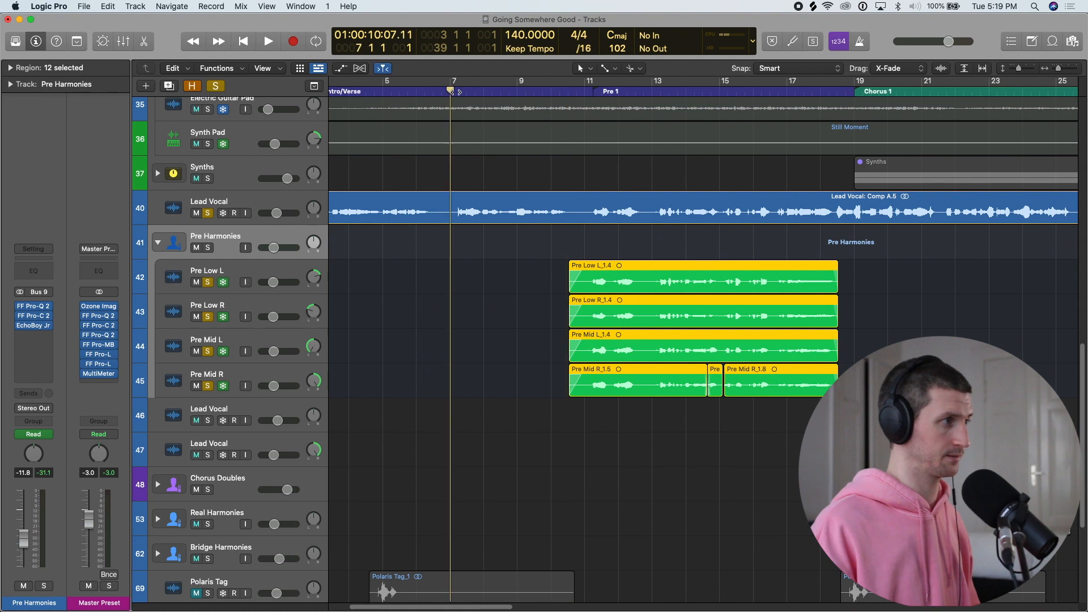
key("super+Left")
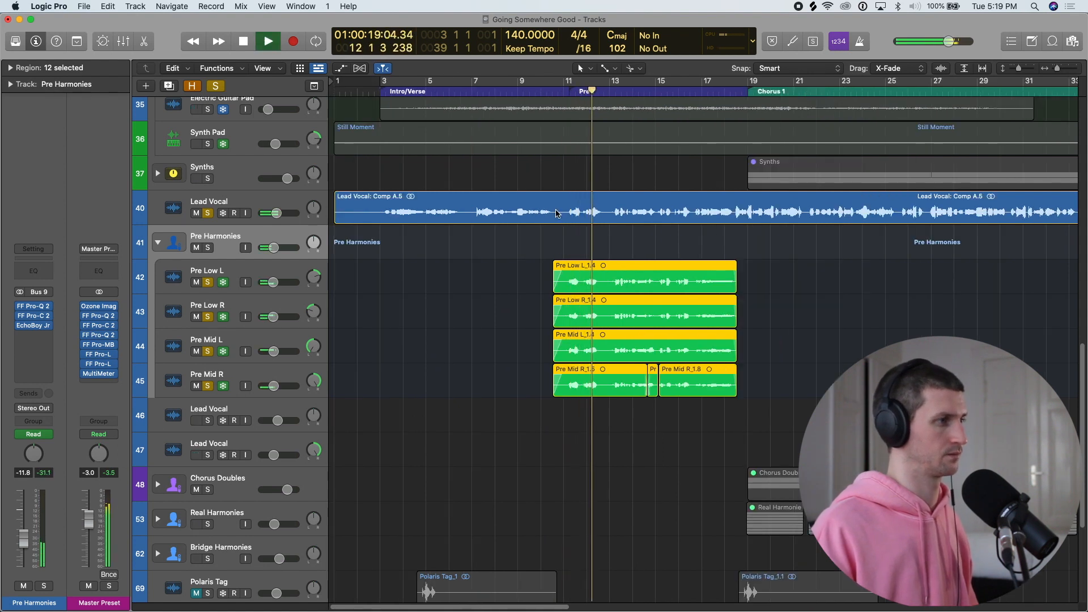
Step: Clear all solos and listen to the Pre 1 harmonies in the full mix up to Chorus 1
left_click(220, 88)
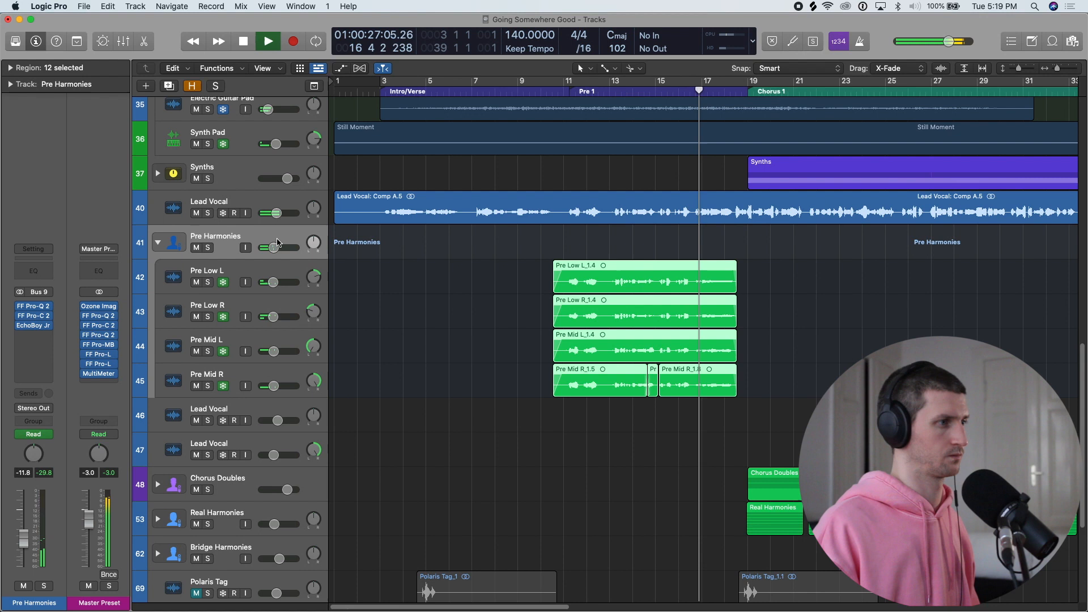
scroll(301, 243, "down", 5)
scroll(439, 287, "up", 3)
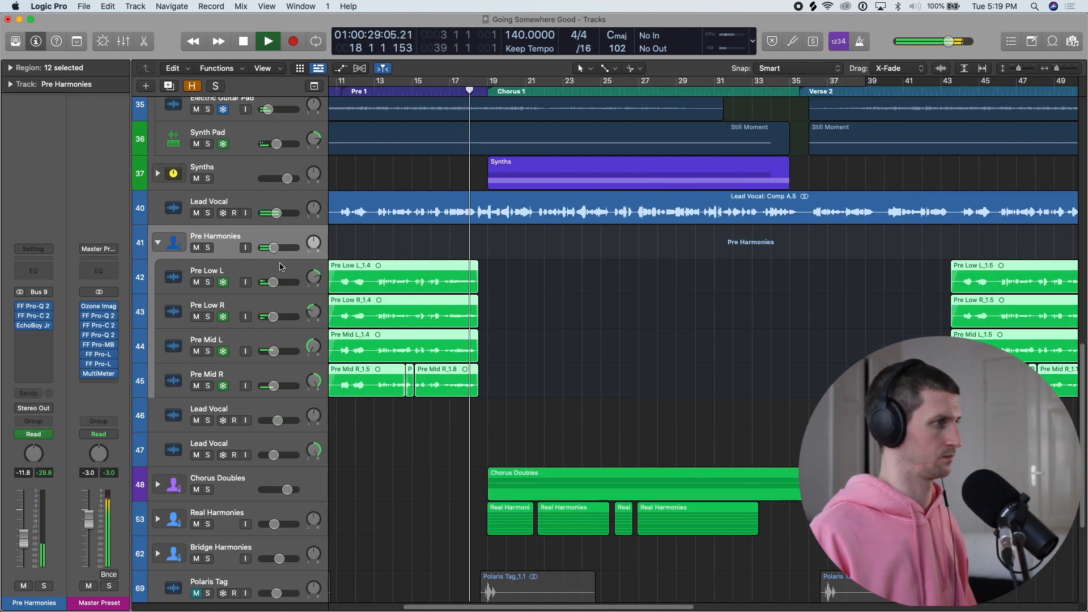
key("space")
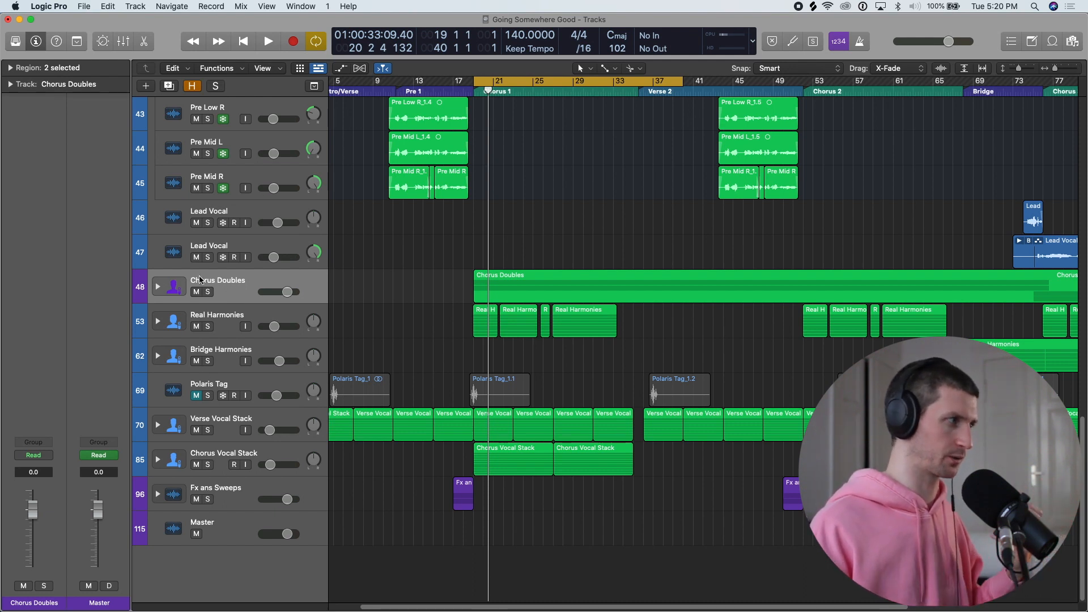
Step: Expand the Chorus Doubles track stack and inspect its Chorus L and Chorus R tracks
left_click(157, 288)
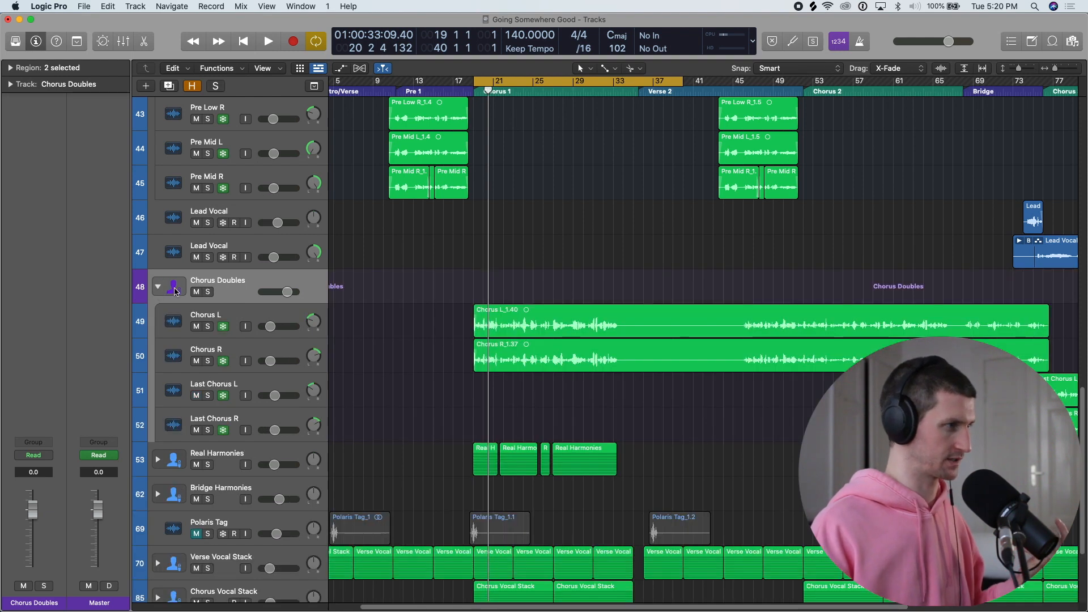
left_click(270, 309)
left_click(302, 352)
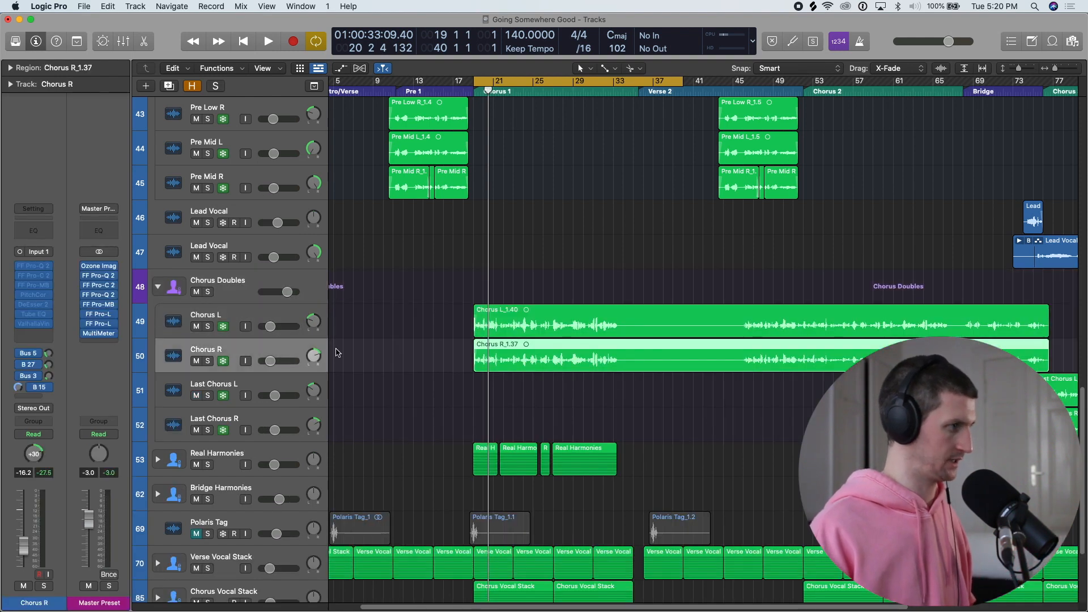
key("super+Right")
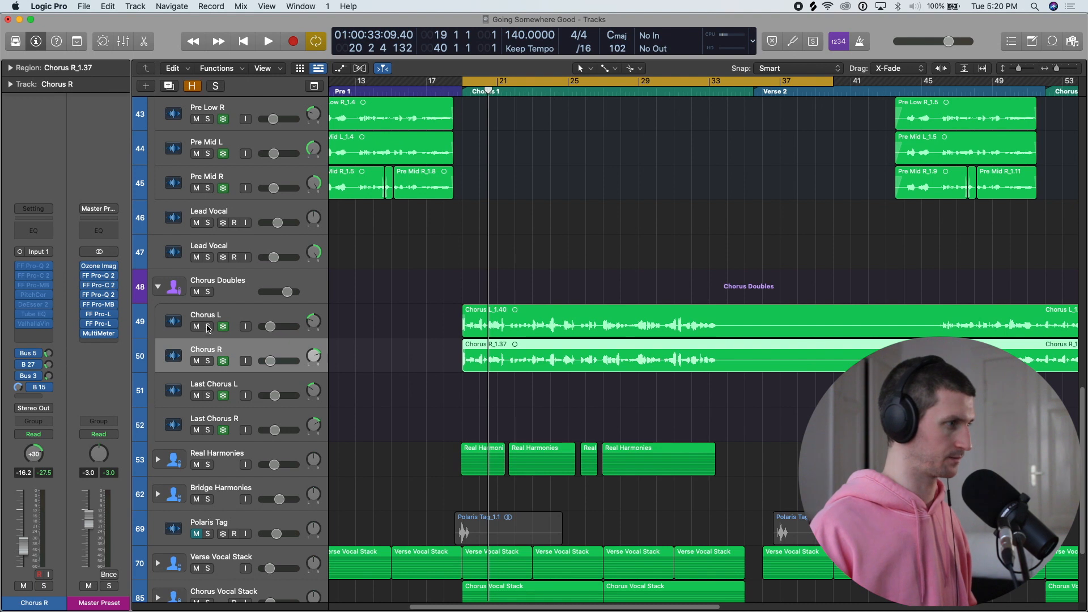
Step: Solo the Chorus L track and play the opening bars of Chorus 1
left_click(207, 327)
key("space")
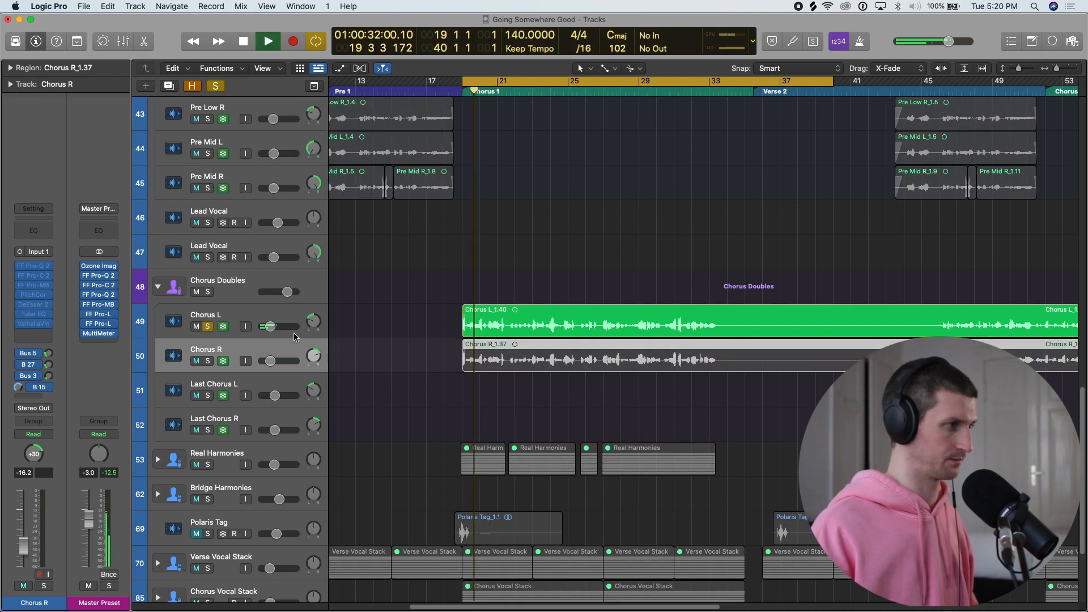
key("super+Right")
key("super+Right")
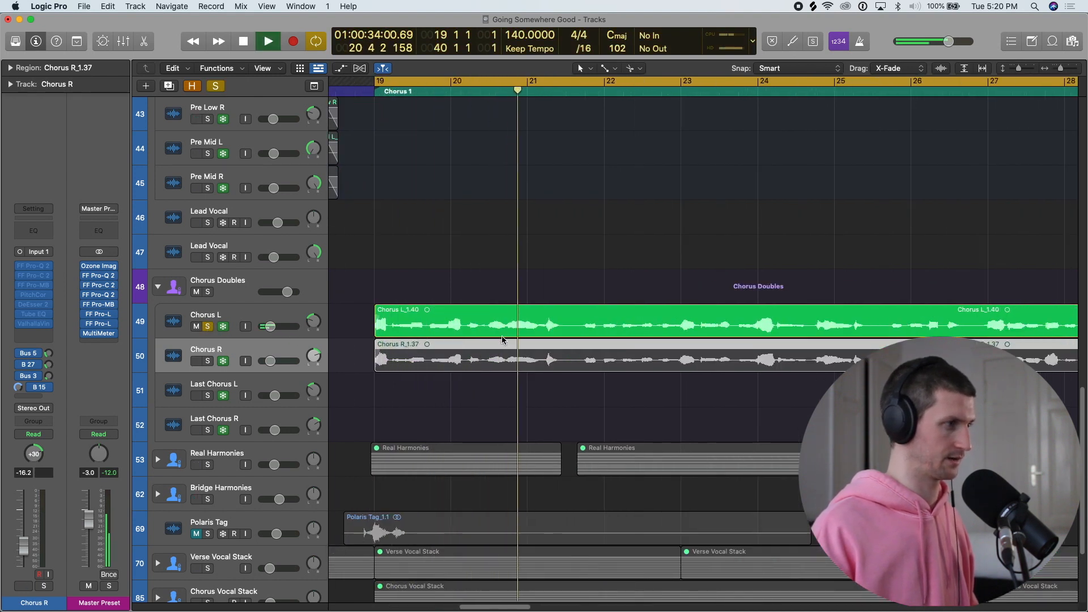
key("space")
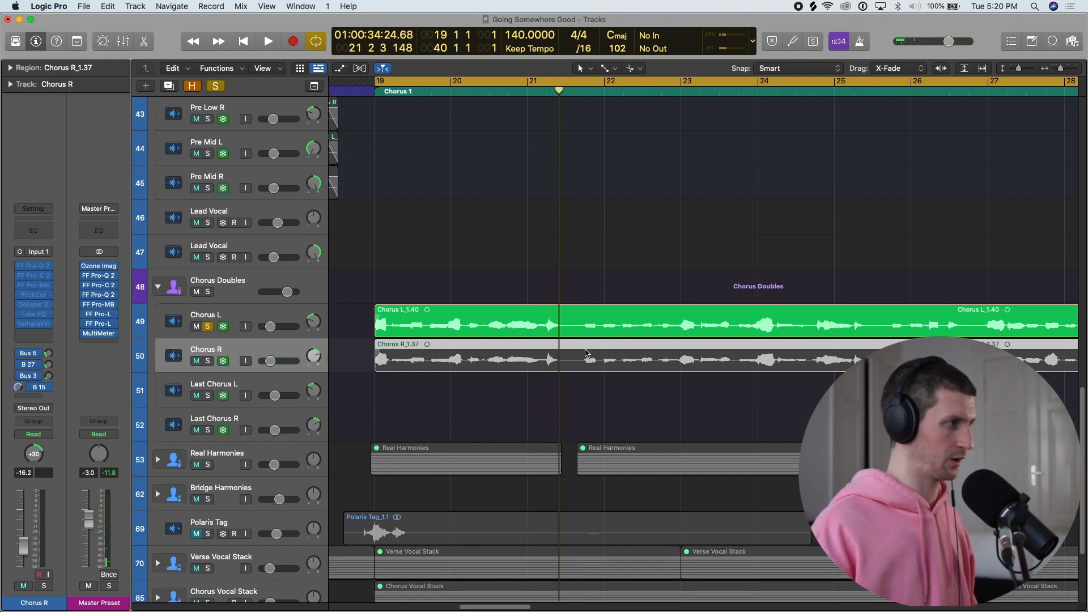
Step: Compare the main Lead Vocal region with the Chorus L double and check the panning of Chorus L and Chorus R
scroll(462, 333, "up", 10)
left_click(411, 237)
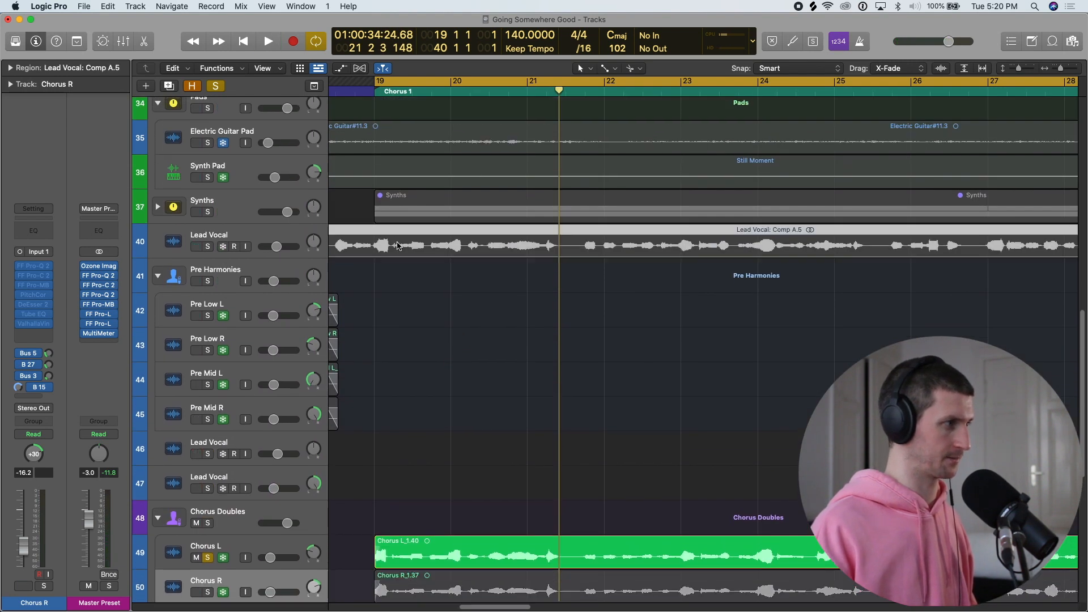
scroll(412, 258, "down", 6)
left_click(269, 356)
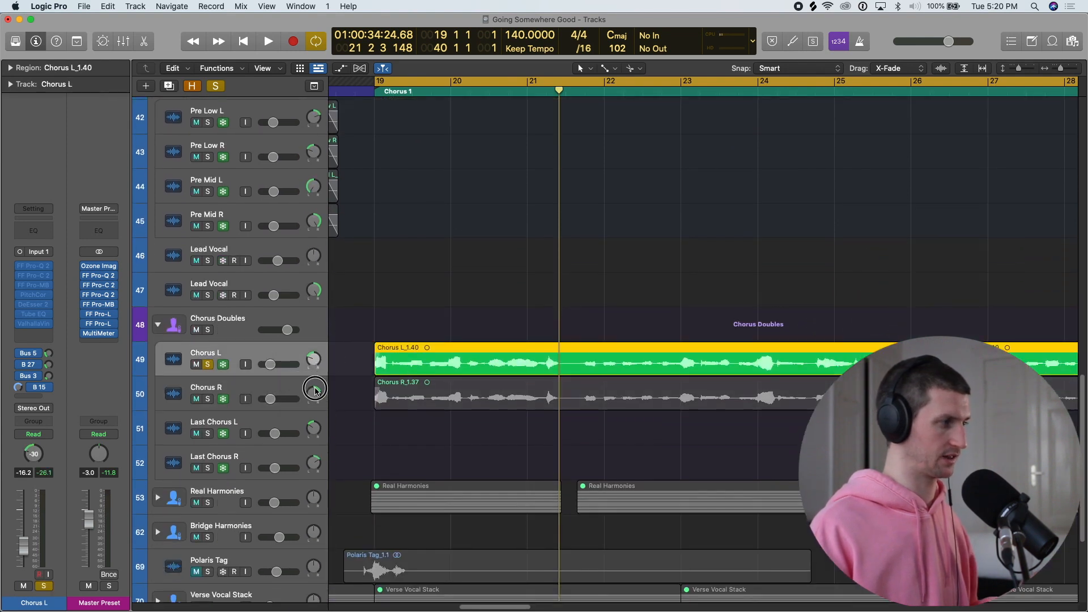
left_click_drag(315, 397, 315, 391)
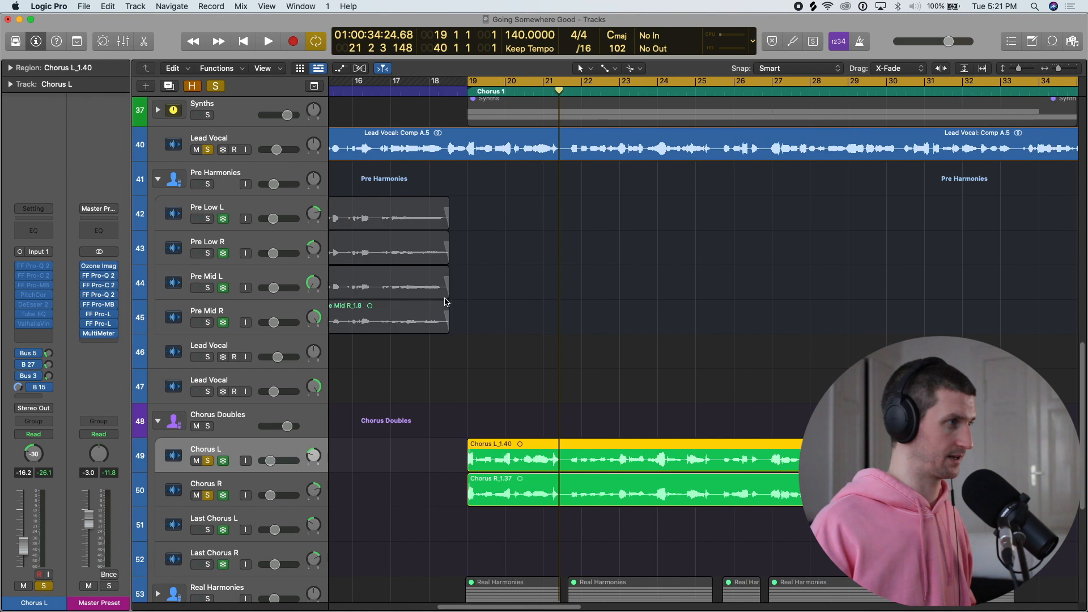
Step: Set the cycle range from bar 17 to bar 35 and play it with Lead Vocal, Chorus L and Chorus R soloed
key("super+Left")
key("super+Left")
key("super+Left")
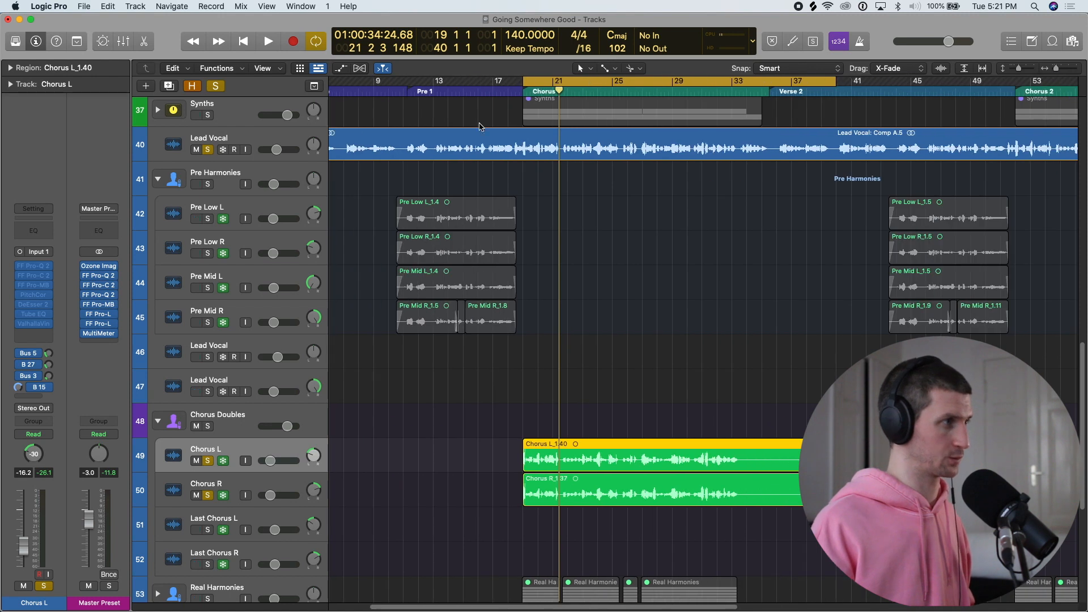
left_click_drag(486, 87, 761, 86)
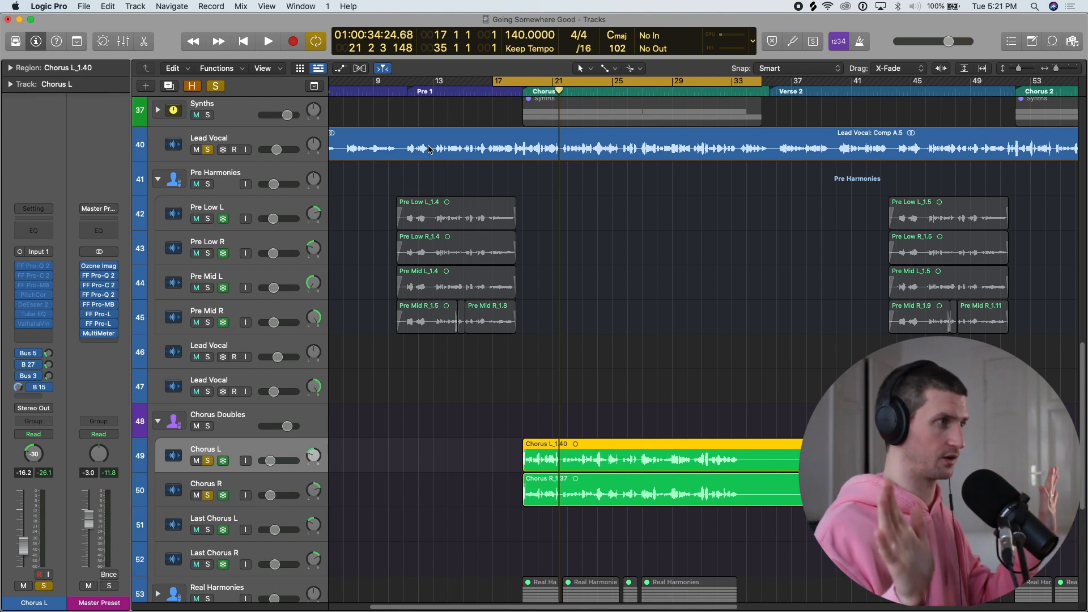
key("space")
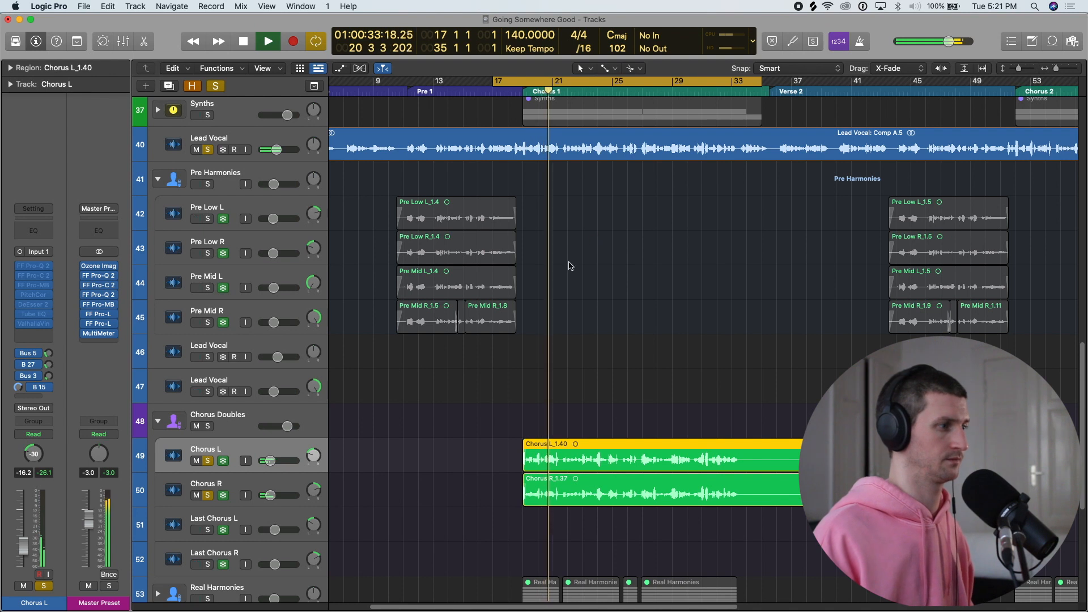
Step: Listen to the vocal doubles through Chorus 1, first soloed and then in the full mix, and stop playback
key("super+Right")
key("super+Right")
key("super+Right")
key("super+Left")
key("super+Left")
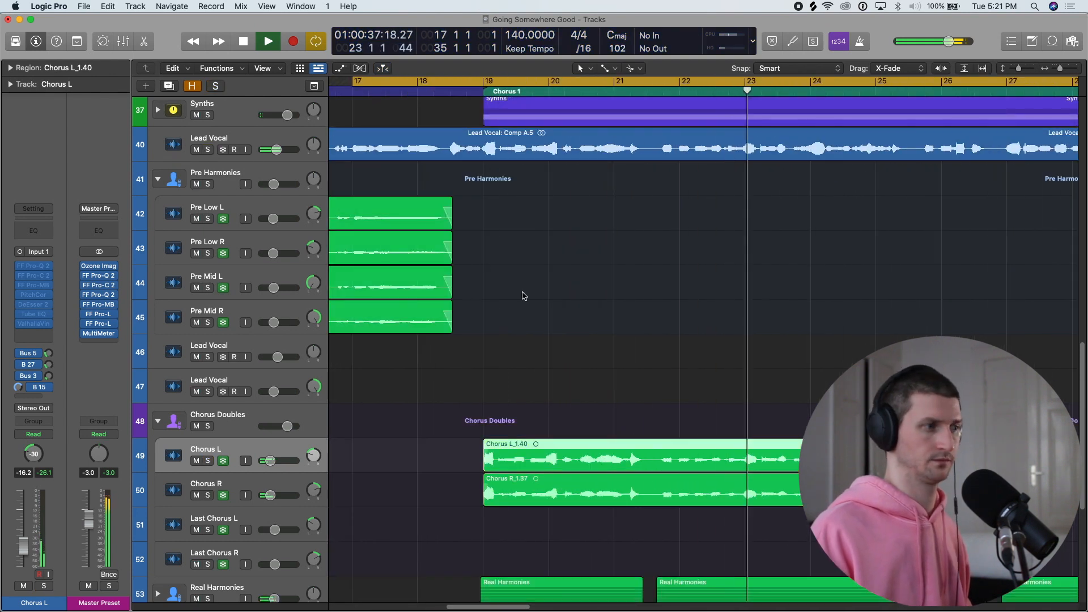
key("super+Left")
key("super+Left")
scroll(522, 295, "right", 5)
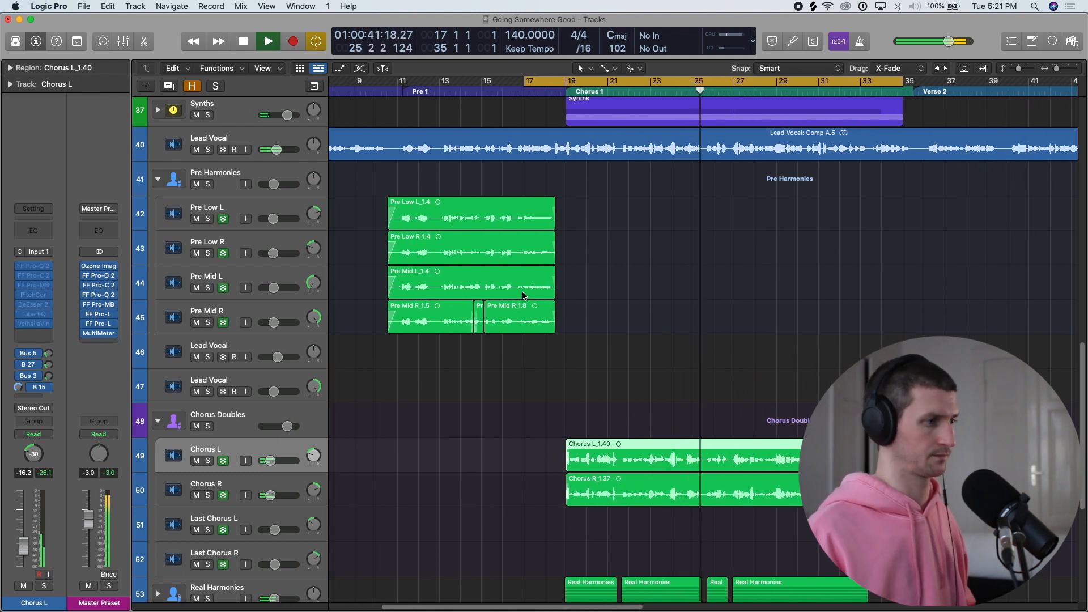
key("space")
scroll(514, 227, "right", 2)
left_click(514, 85)
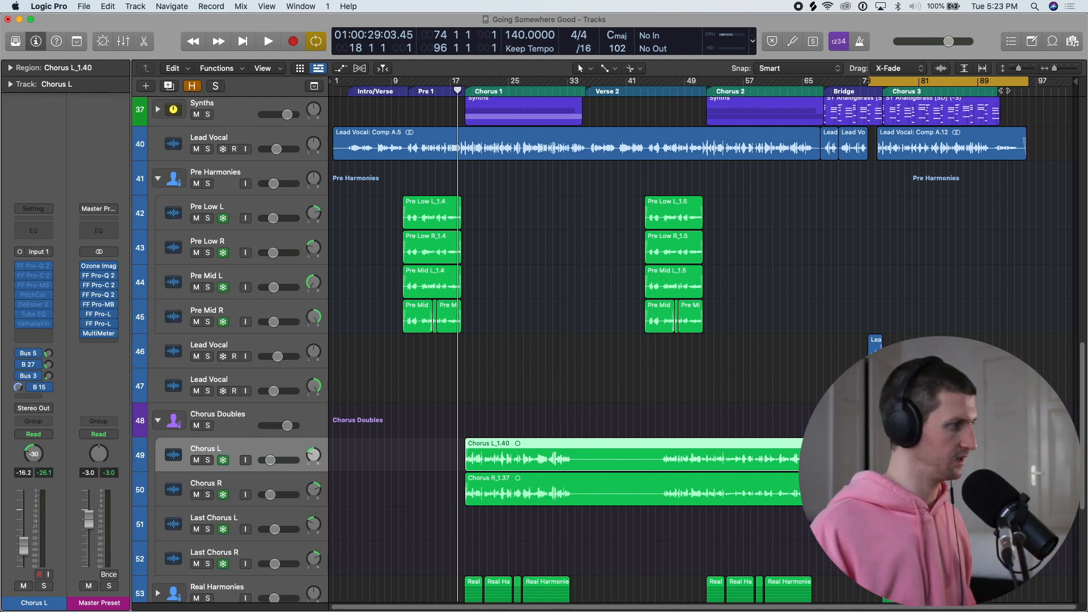
Step: Solo the Lead Vocal track holding Comp B, move the cycle start to bar 75 and play into Chorus 3
key("s")
left_click_drag(870, 81, 886, 90)
key("space")
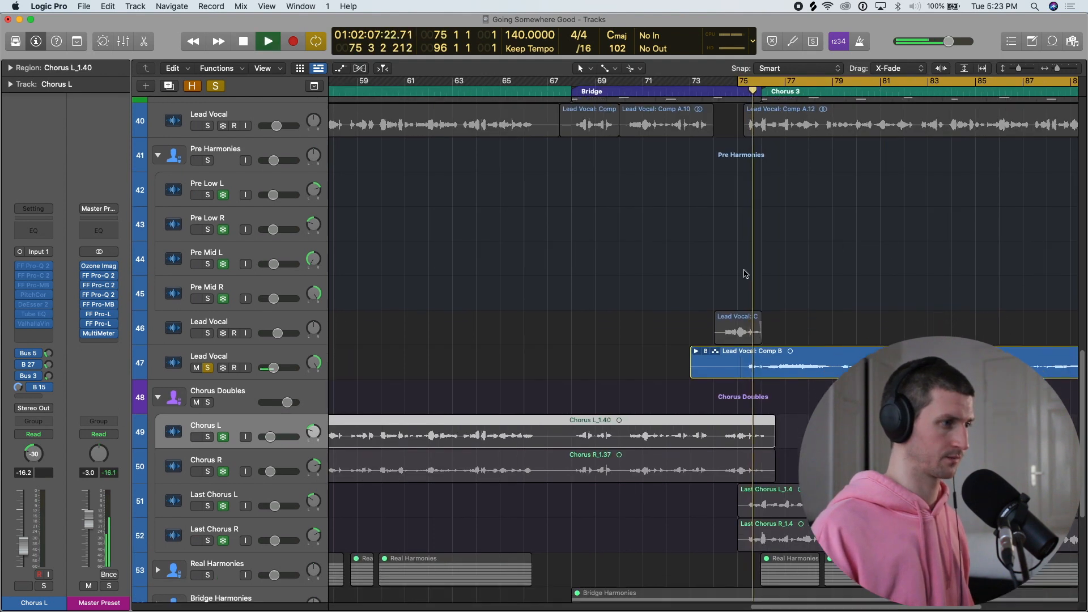
scroll(736, 273, "down", 3)
scroll(692, 276, "down", 3)
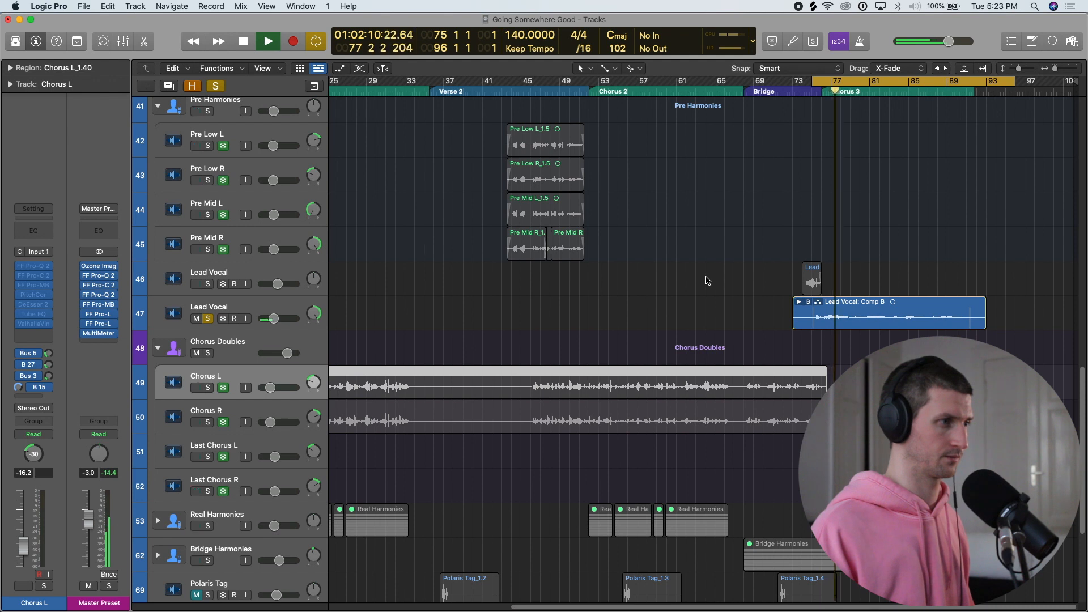
key("space")
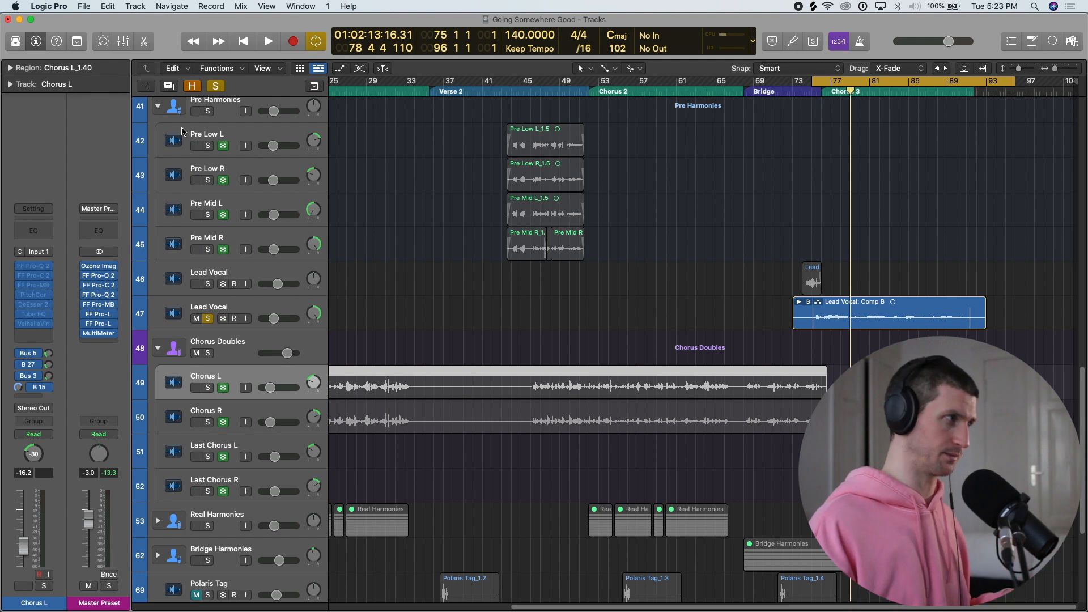
Step: Clear the solo on the Comp B vocal and replay the start of Chorus 3 in the full mix
left_click(216, 87)
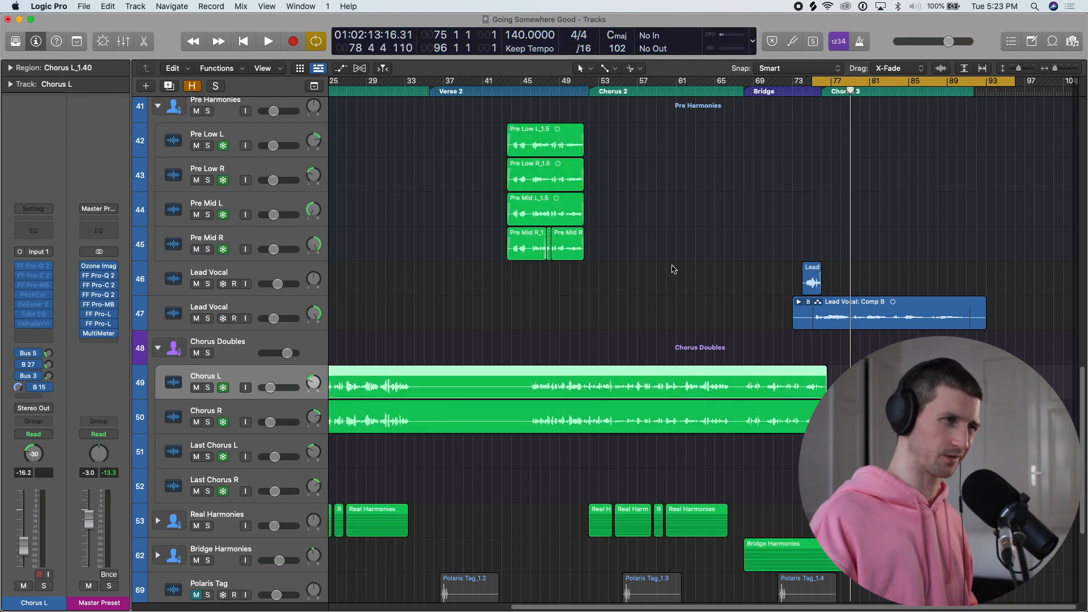
key("space")
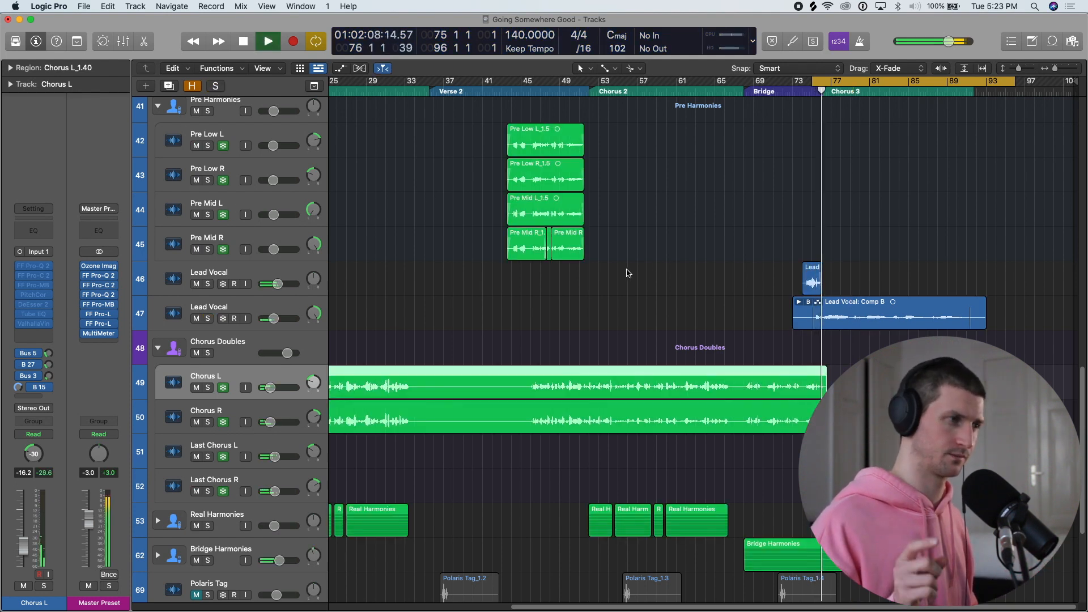